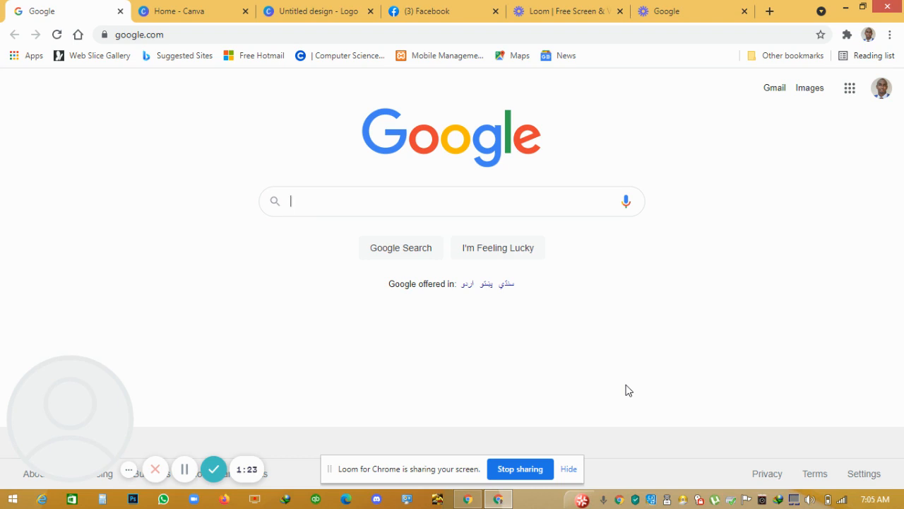
Step: Switch to Facebook, view the account's profile and open the form for creating a new page
left_click(436, 9)
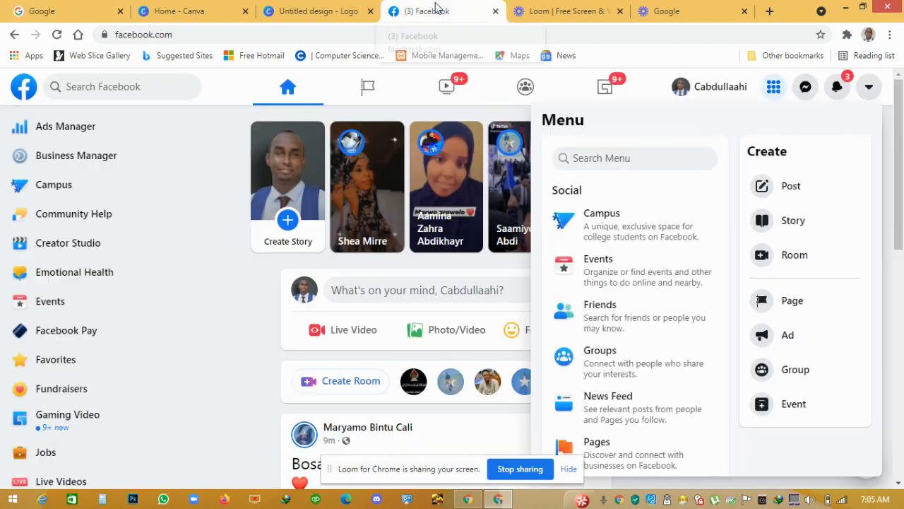
left_click(723, 95)
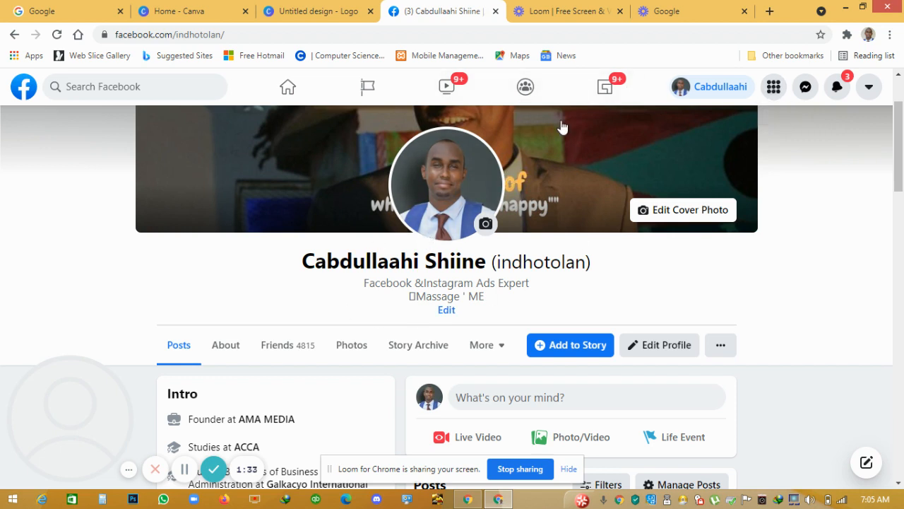
left_click(773, 87)
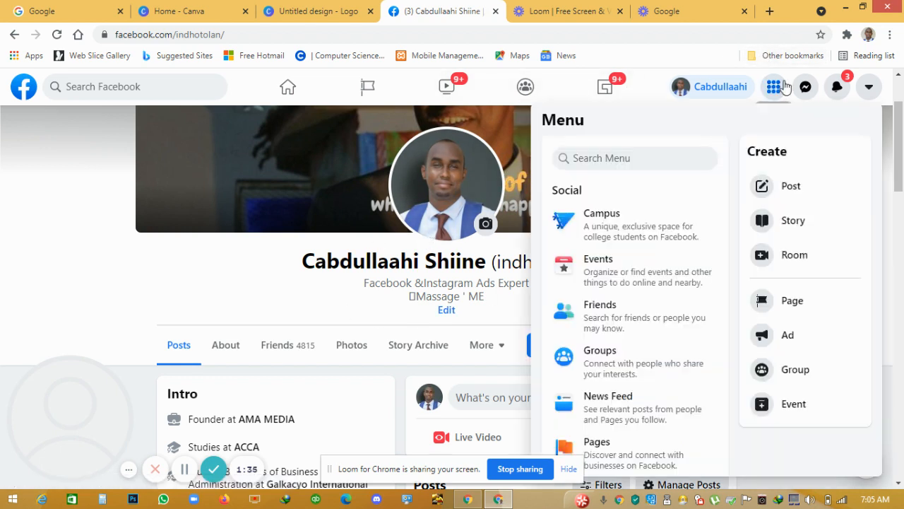
left_click(797, 304)
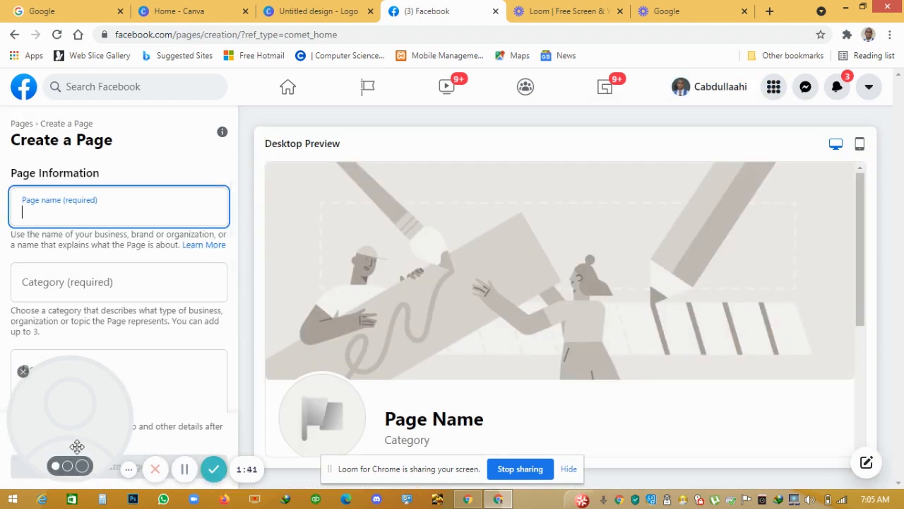
Step: Enter REER MUDUG as the new page's name
left_click_drag(76, 442, 790, 231)
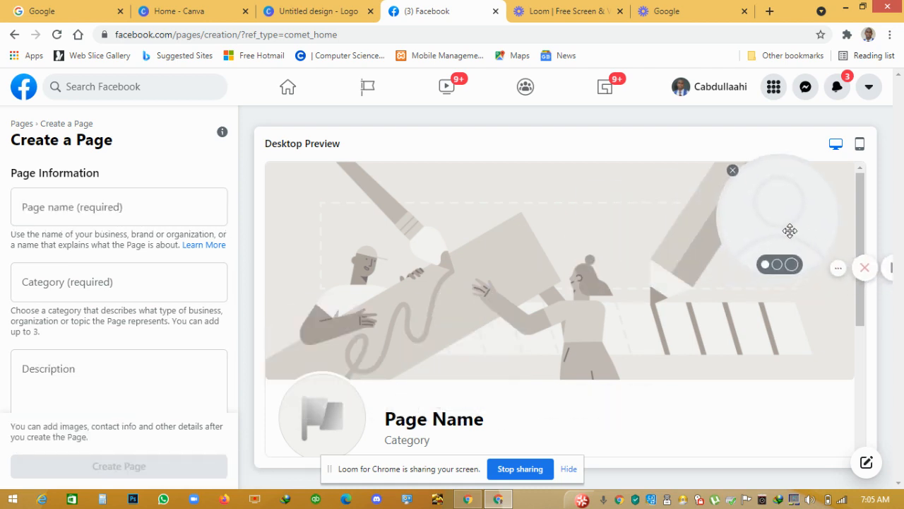
left_click(159, 216)
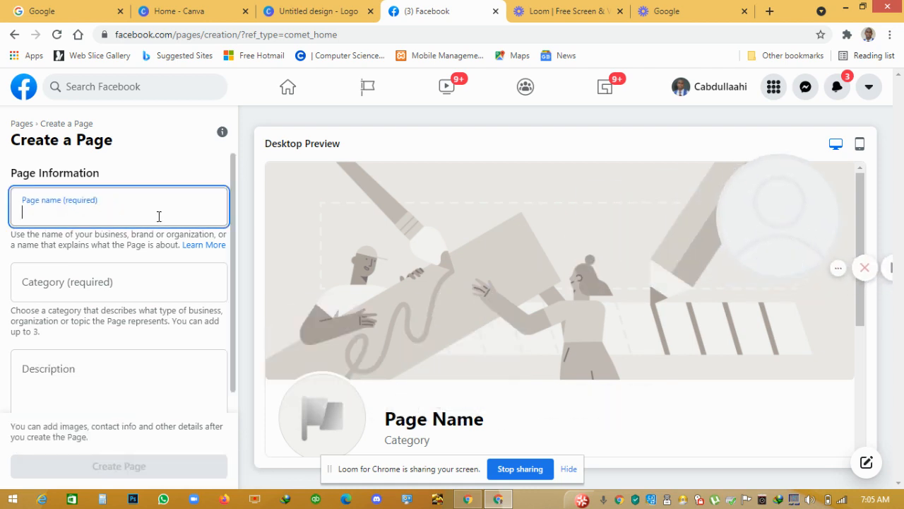
type("REER M")
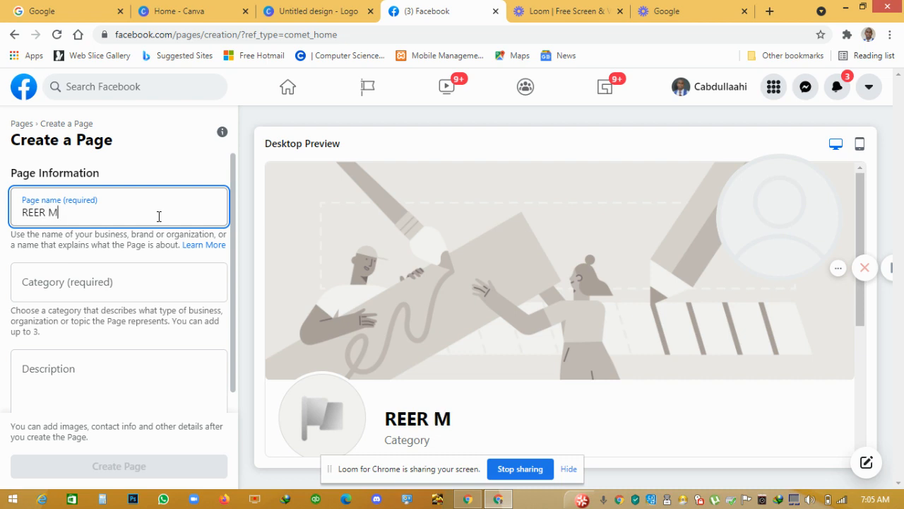
type("UDUG")
key("Tab")
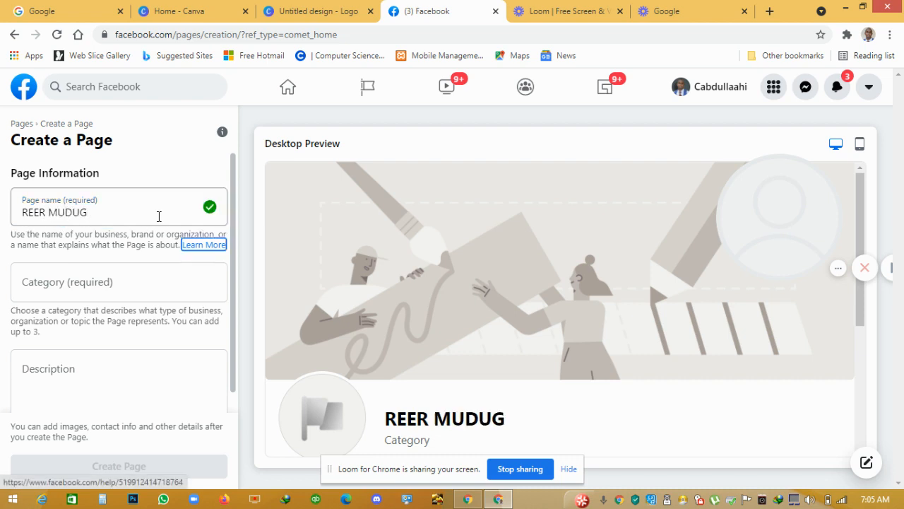
Step: Set the page's category to Comedian
left_click(91, 292)
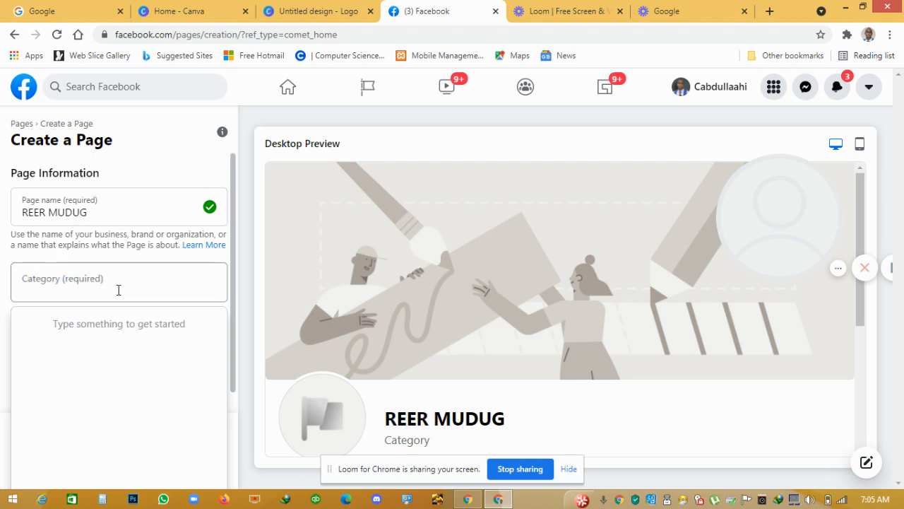
left_click(118, 289)
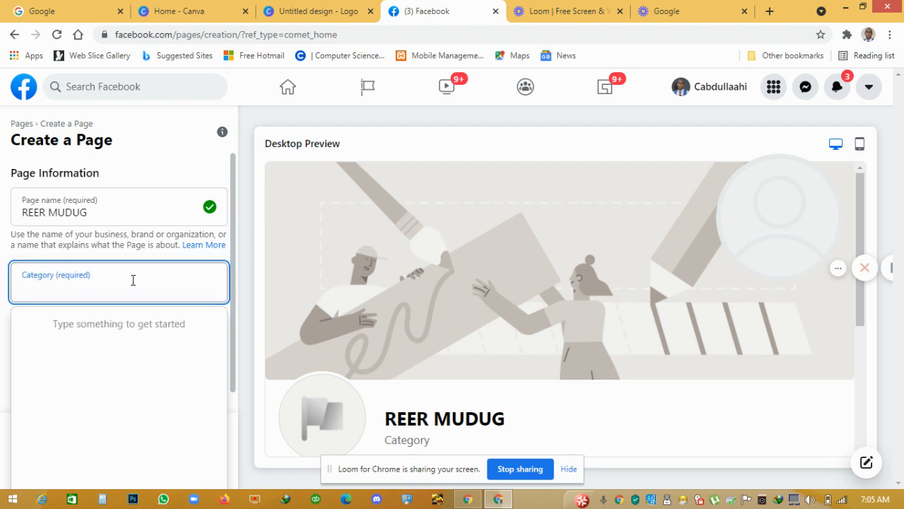
type("COMED")
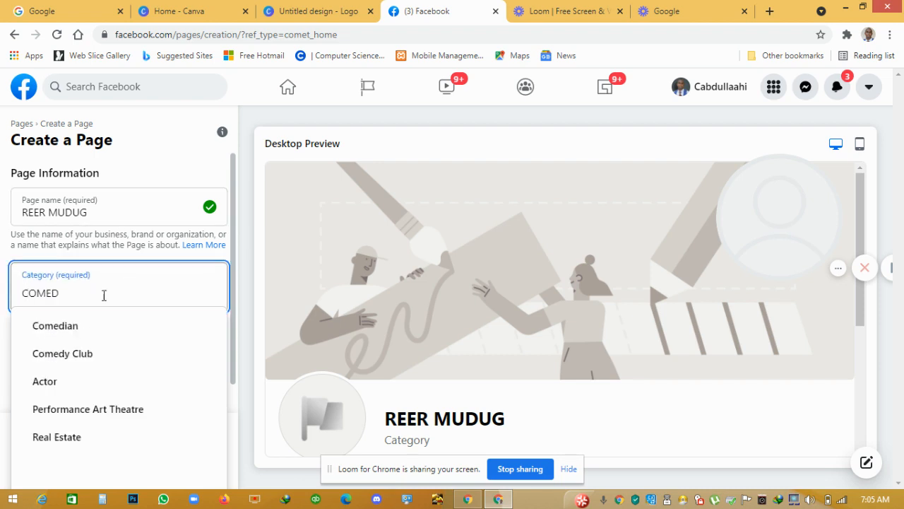
left_click(82, 325)
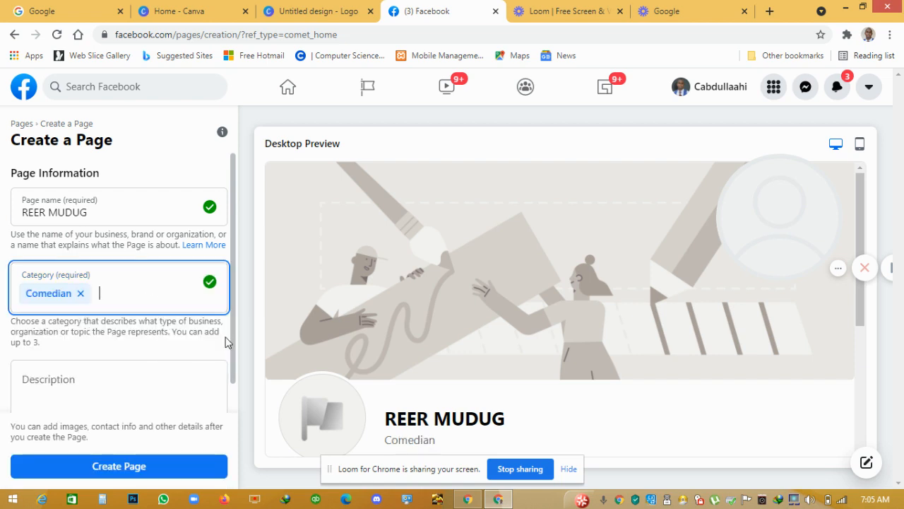
Step: Enter the page description "MADAL QOSOL IYO XARAABO"
scroll(232, 353, "down", 1)
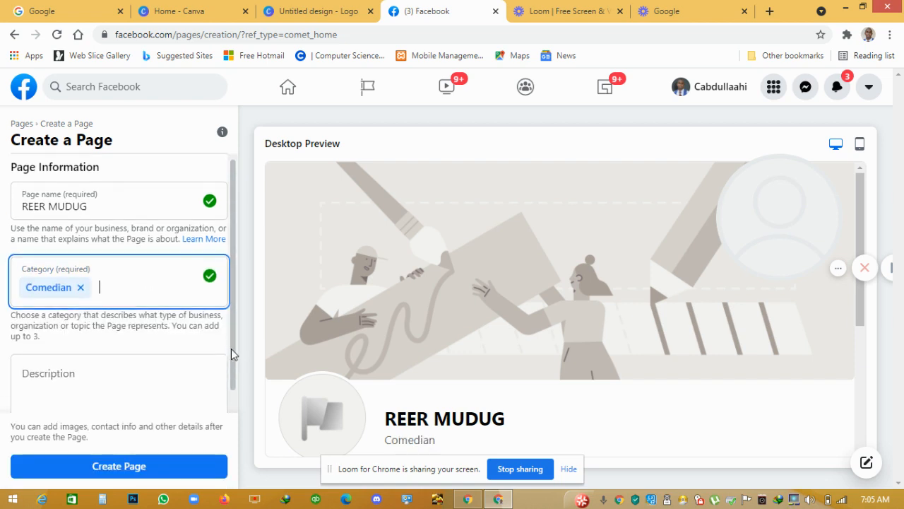
left_click(119, 358)
type("MAD")
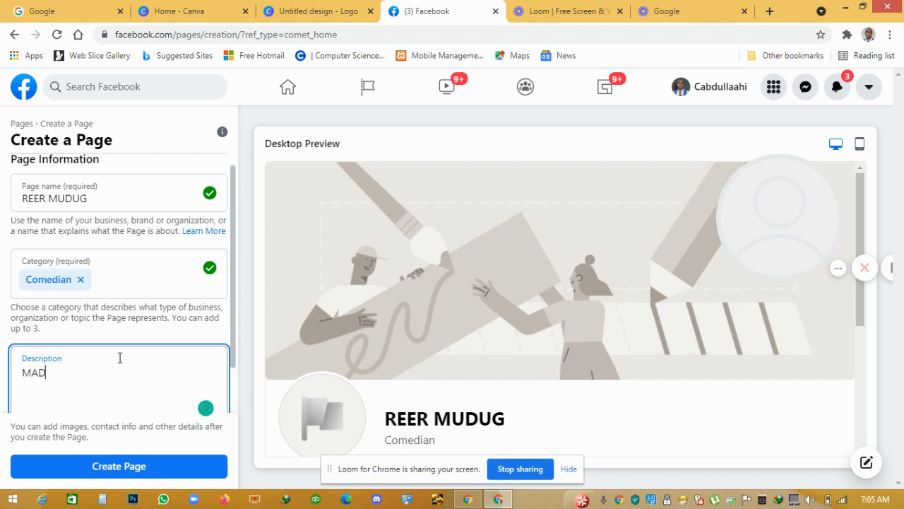
type("AL QOSOL IYO XAR")
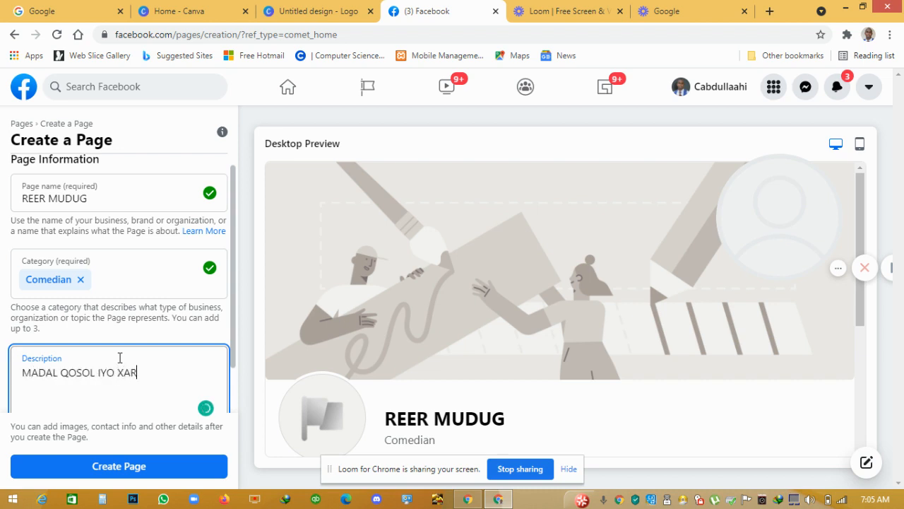
type("AABO")
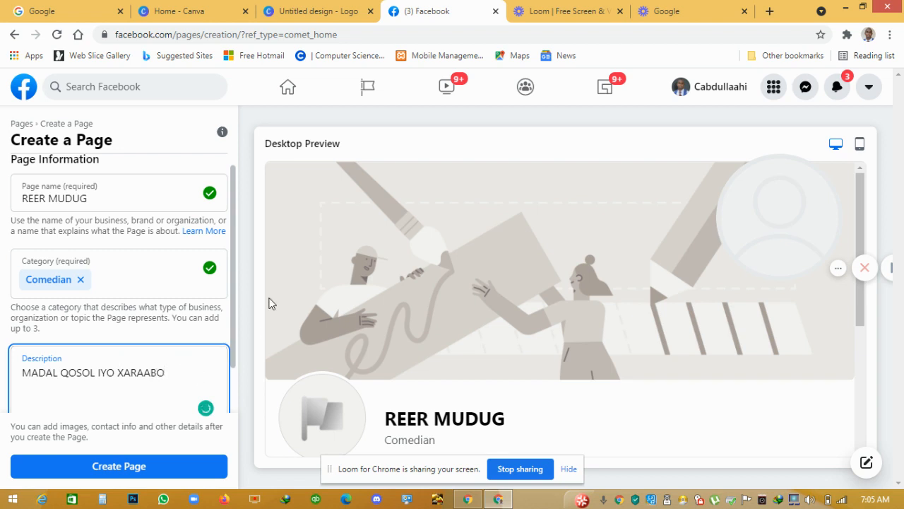
Step: Create the page and look over its optional profile picture and cover photo settings
scroll(234, 349, "down", 1)
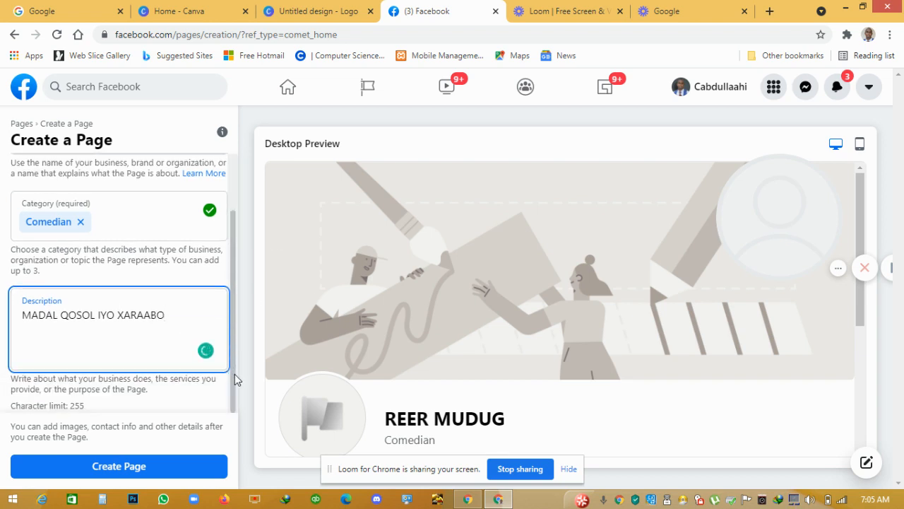
left_click(149, 466)
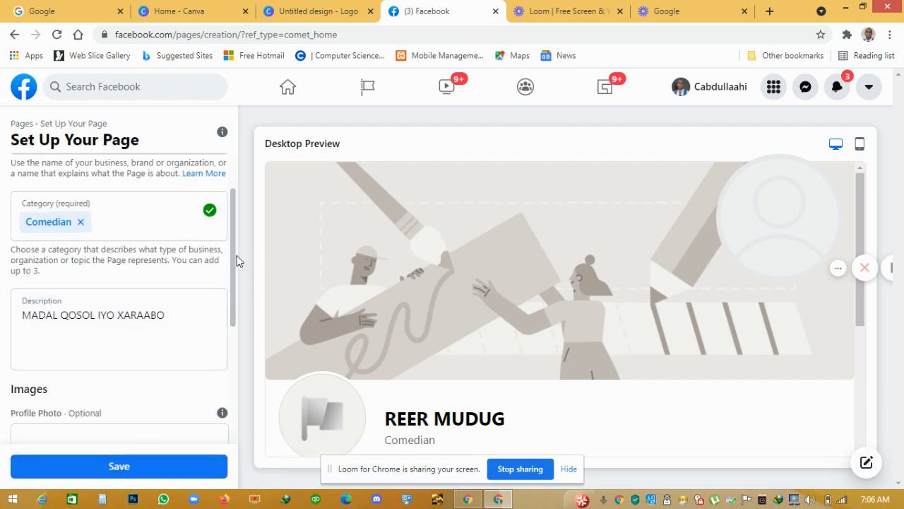
left_click_drag(236, 256, 240, 430)
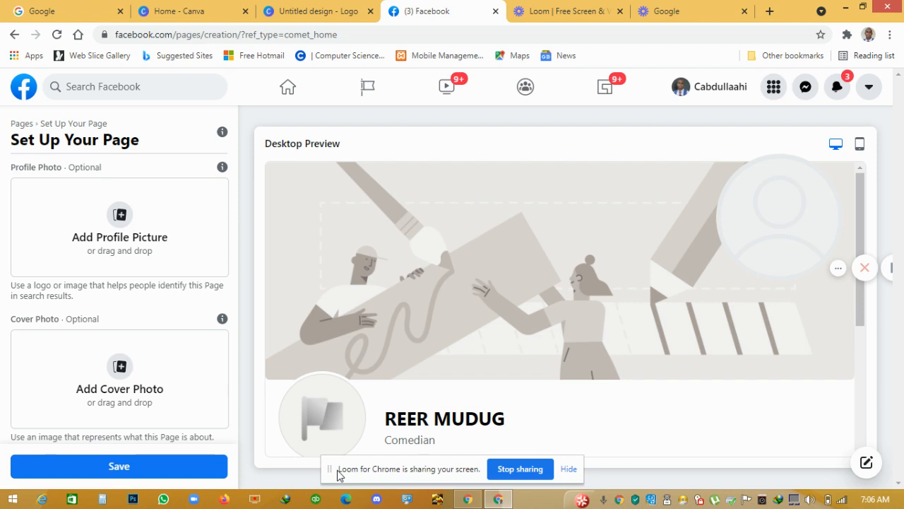
left_click_drag(233, 349, 243, 285)
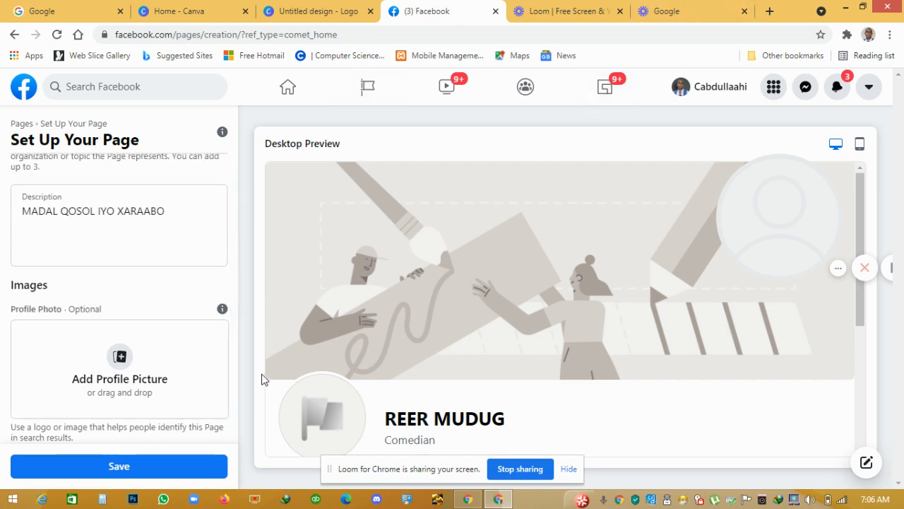
Step: Open a new browser tab and close the two existing Canva tabs
left_click(769, 12)
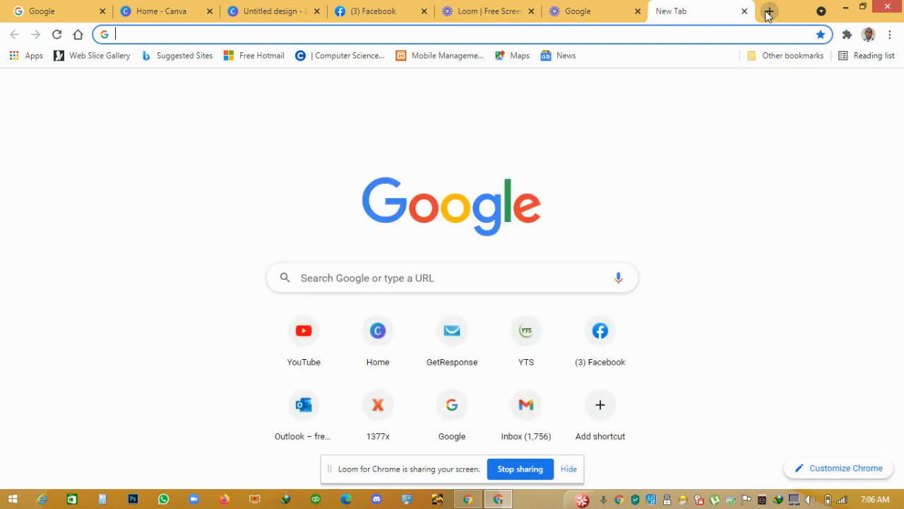
left_click(318, 12)
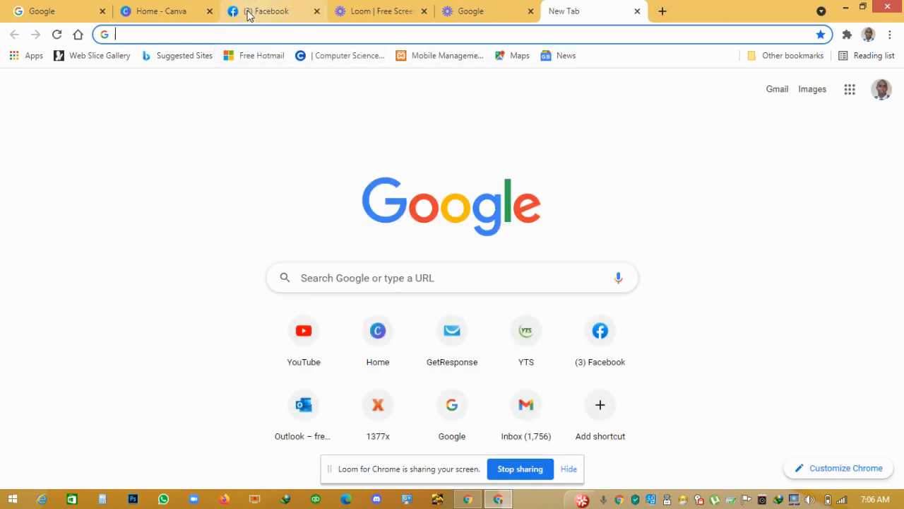
left_click(210, 12)
Step: Load canva.com in the new browser tab
left_click(413, 33)
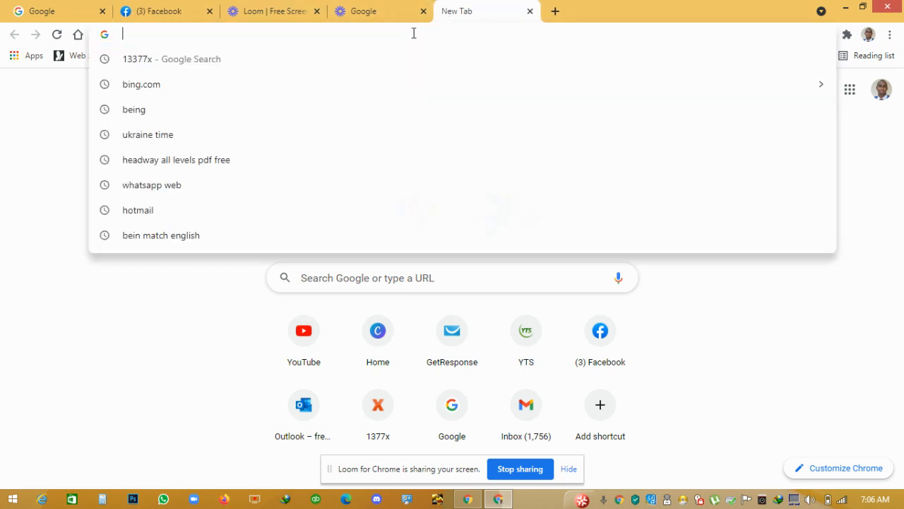
type("Ca")
key("BackSpace")
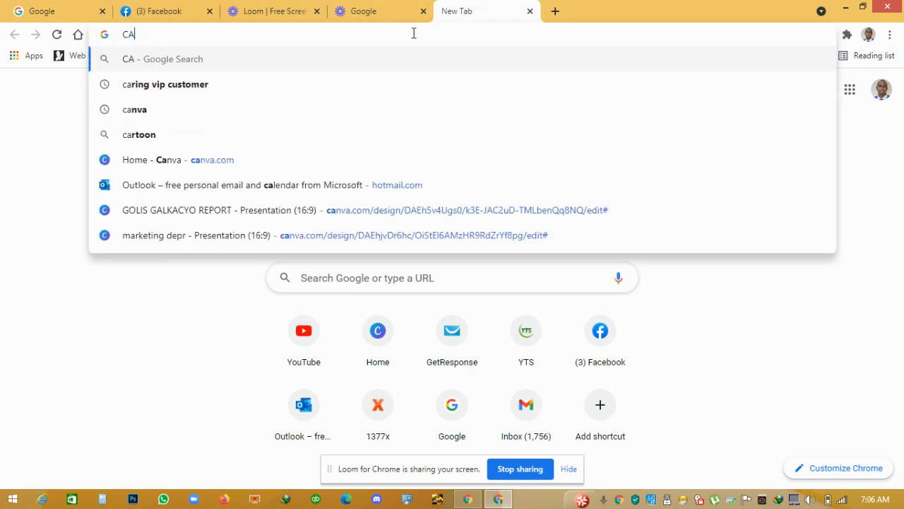
key("BackSpace")
key("BackSpace")
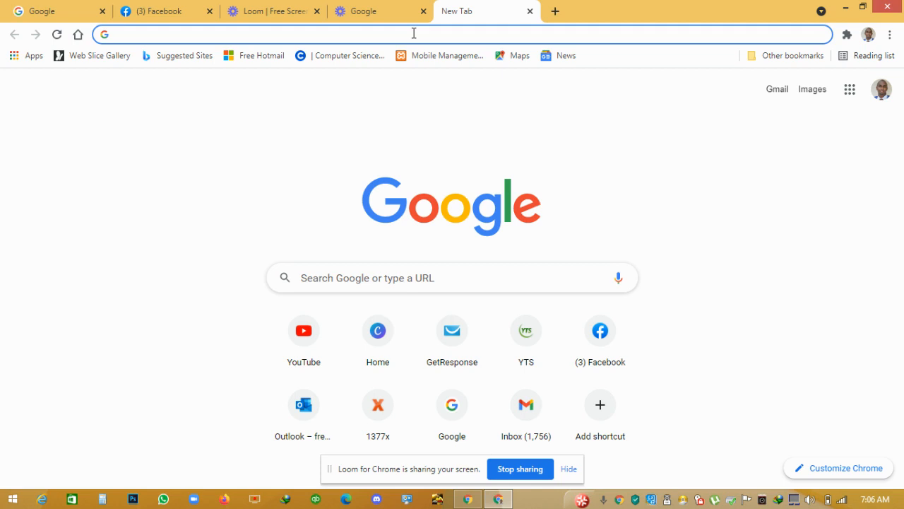
type("C")
key("BackSpace")
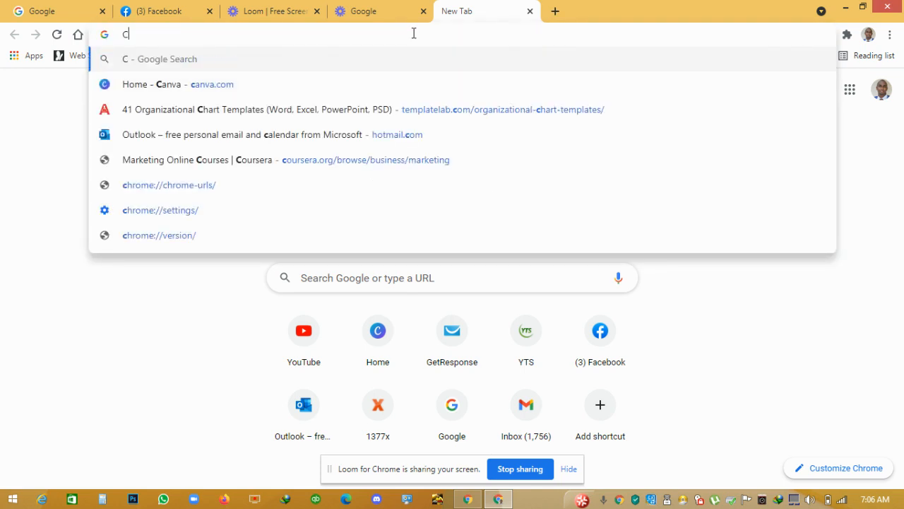
key("BackSpace")
type("C")
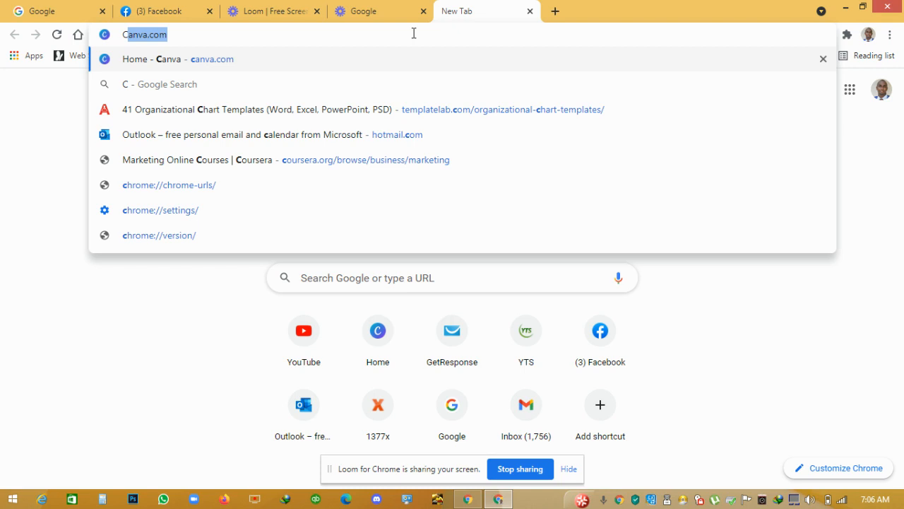
type("ANVA")
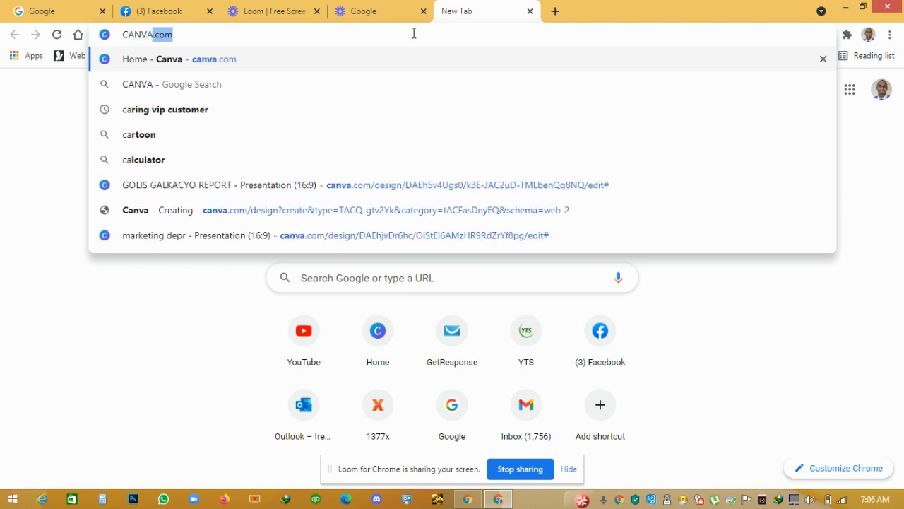
type(".COM")
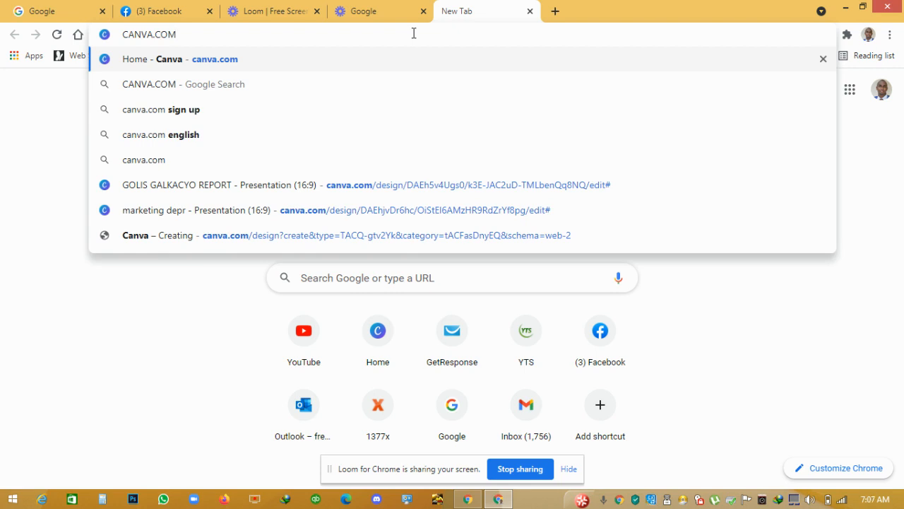
key("Return")
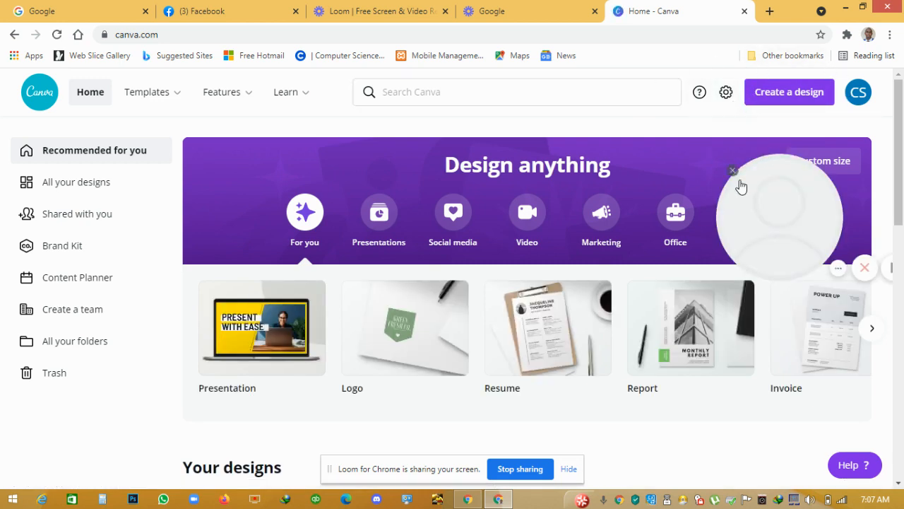
Step: Open canva.com again in another new tab and close the earlier Canva tab
left_click_drag(773, 219, 57, 444)
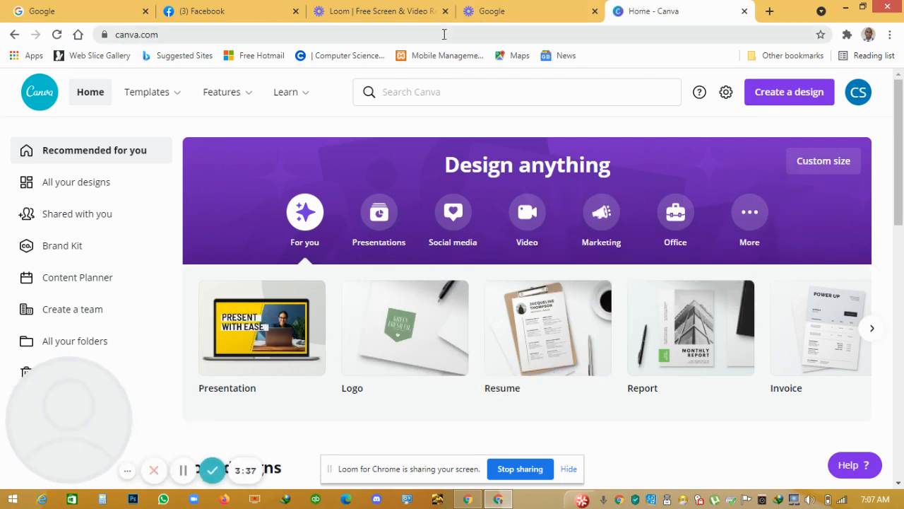
left_click(770, 11)
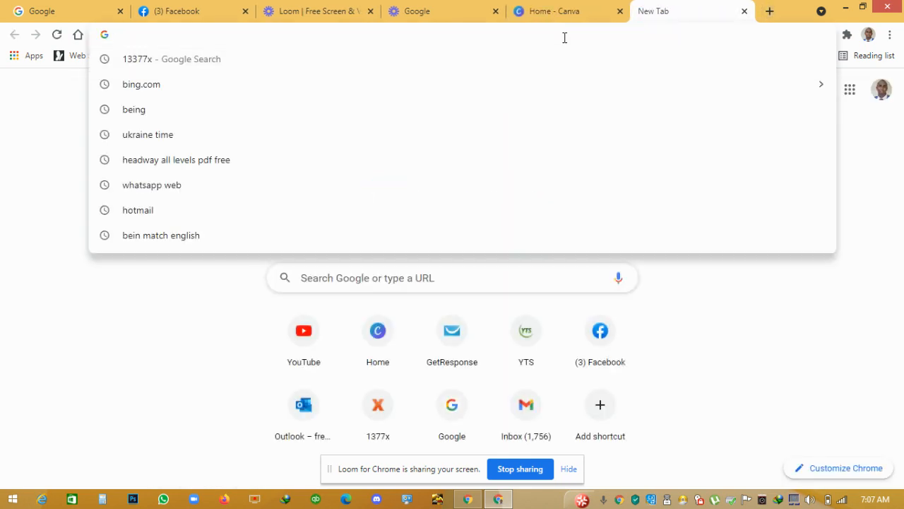
type("c")
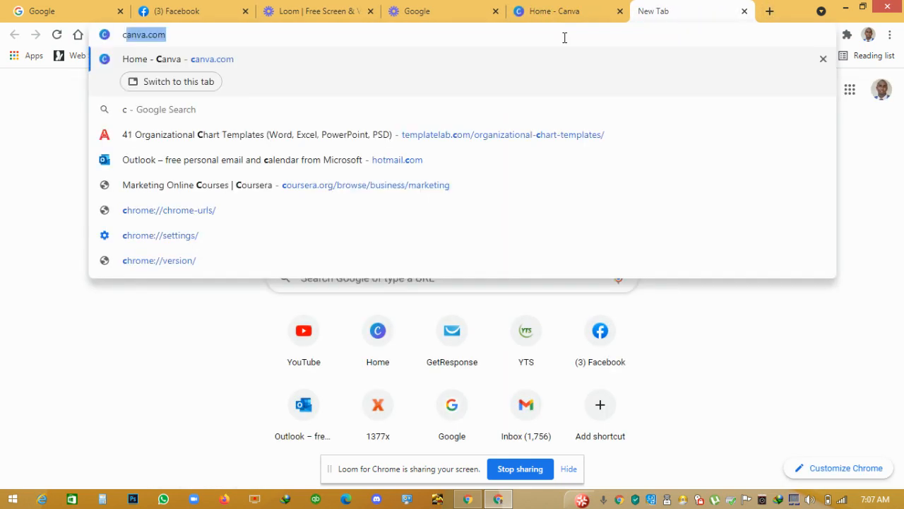
key("Return")
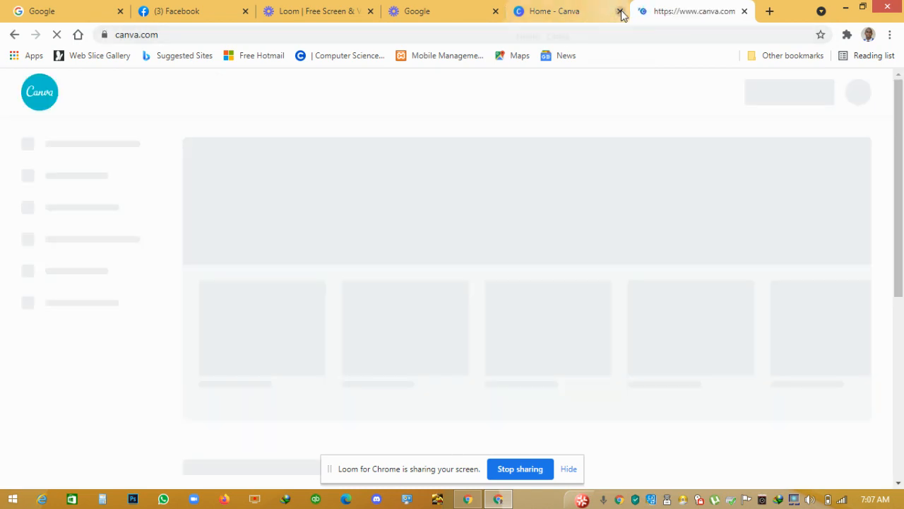
left_click(621, 11)
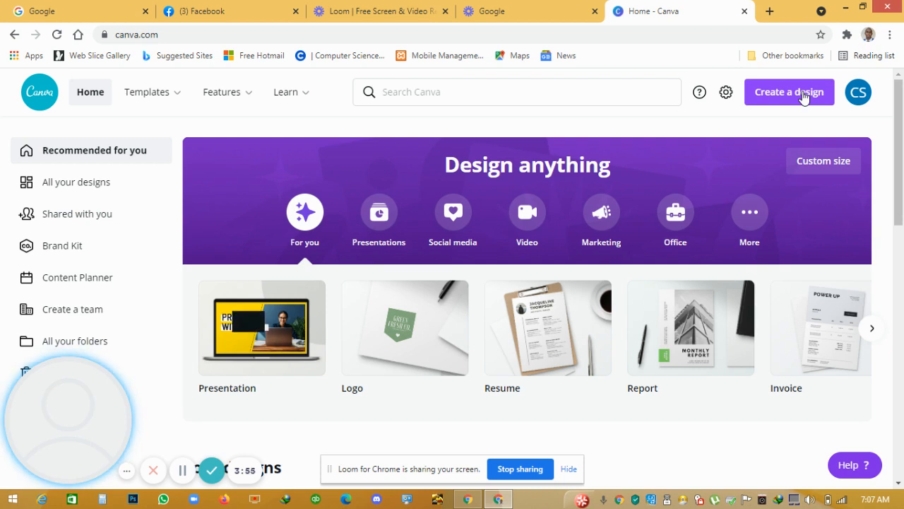
Step: Create a new design of the Logo type and bring its editor to the front
left_click(803, 97)
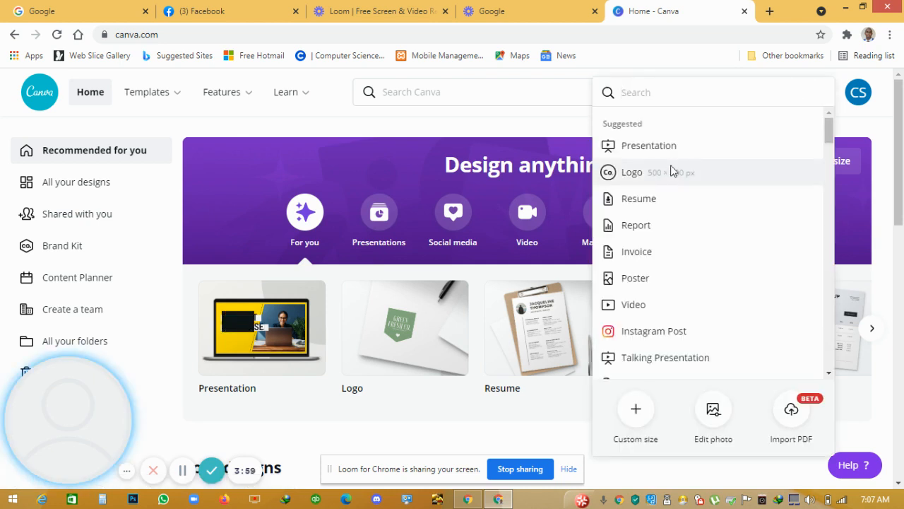
left_click(672, 172)
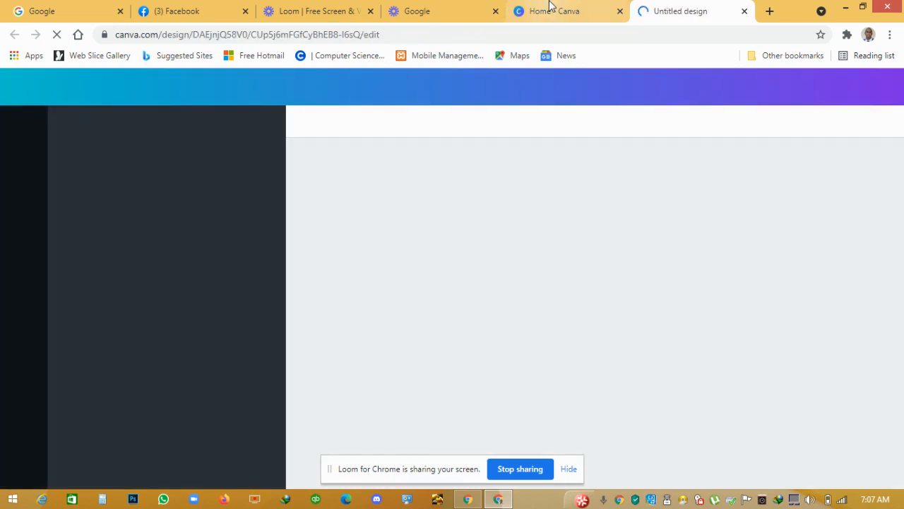
left_click(551, 10)
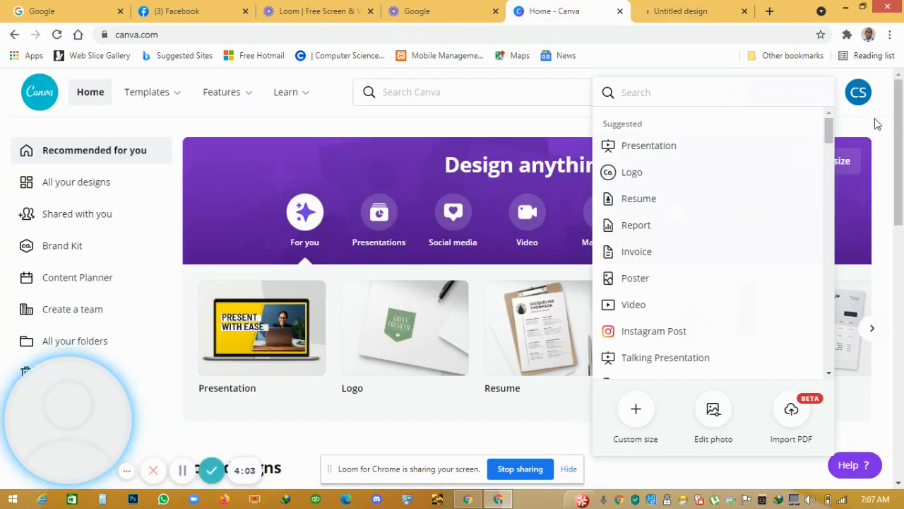
left_click(876, 124)
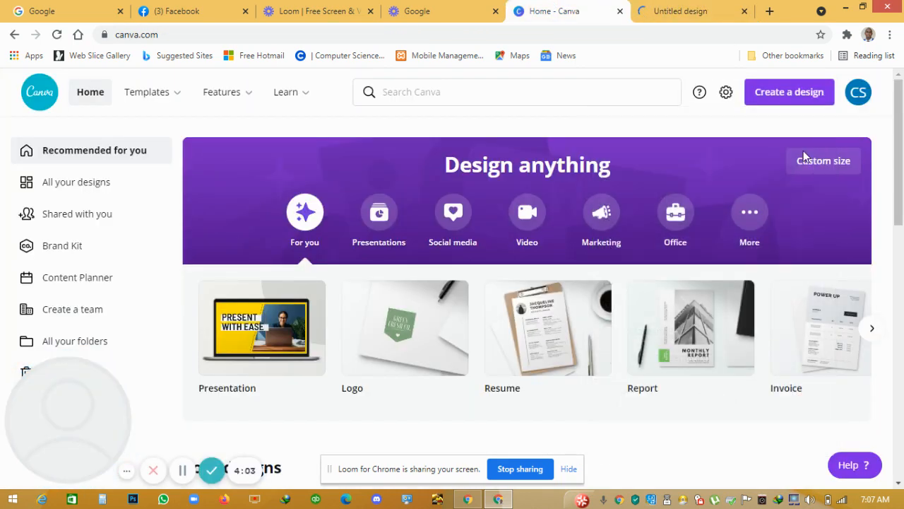
left_click(784, 92)
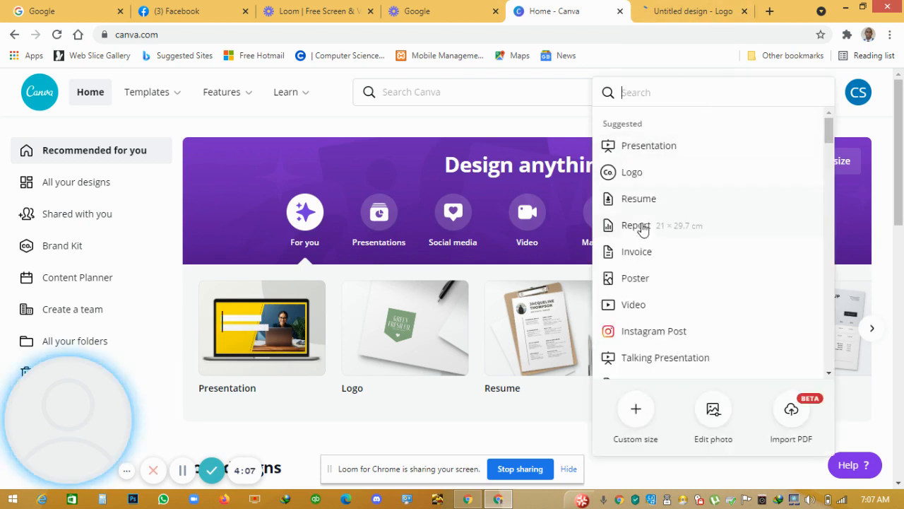
left_click(709, 7)
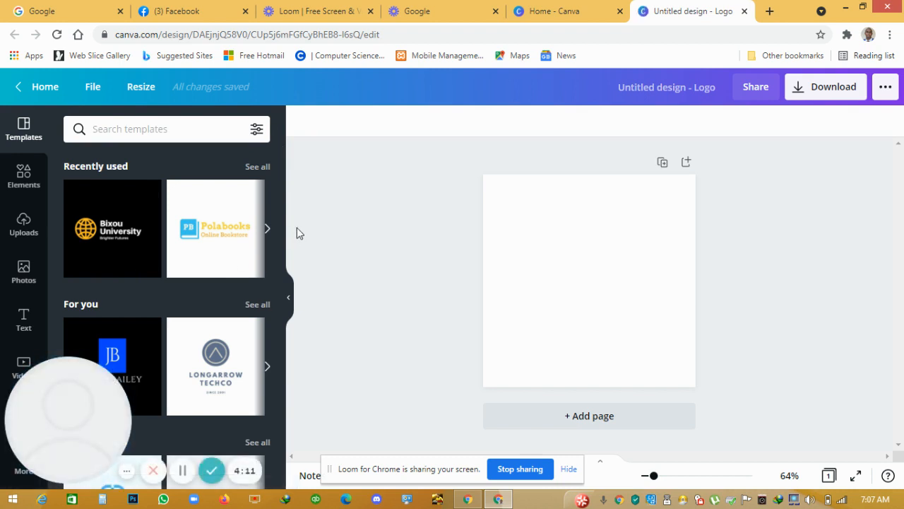
Step: Search the logo templates for "comedy"
left_click(604, 283)
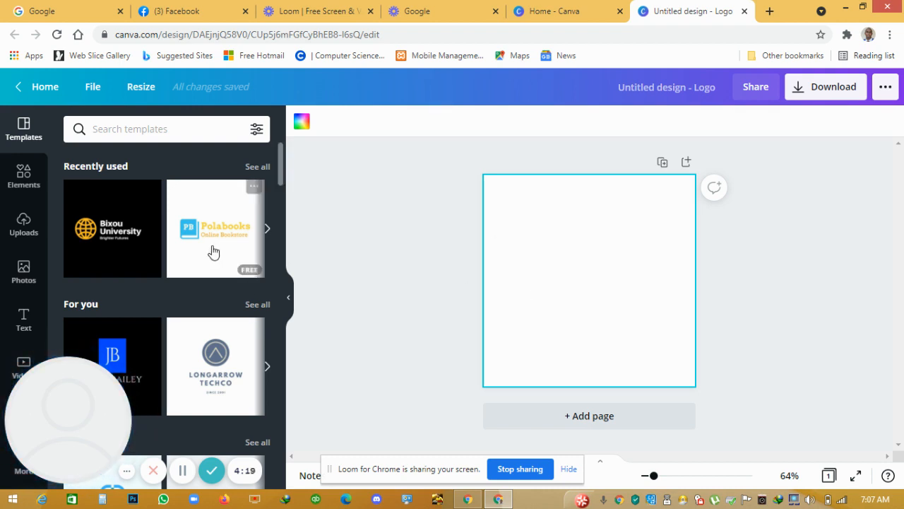
left_click(136, 134)
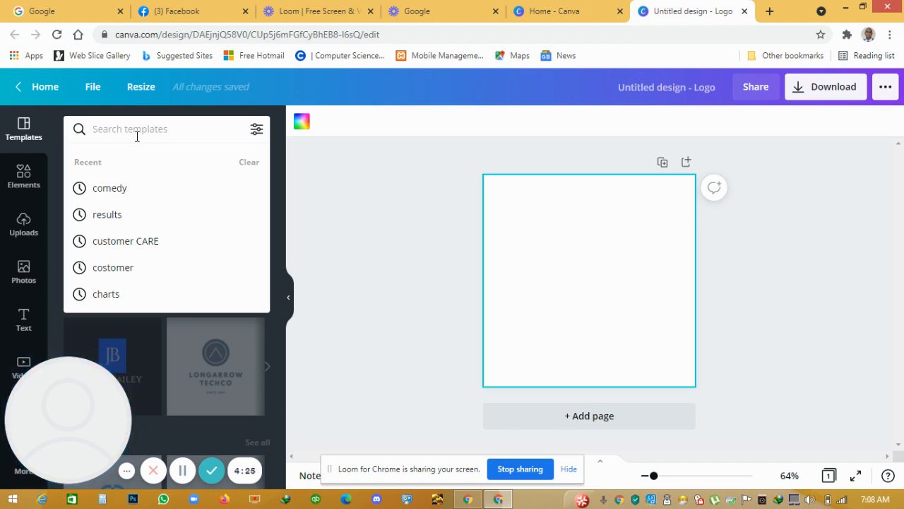
type("comedu")
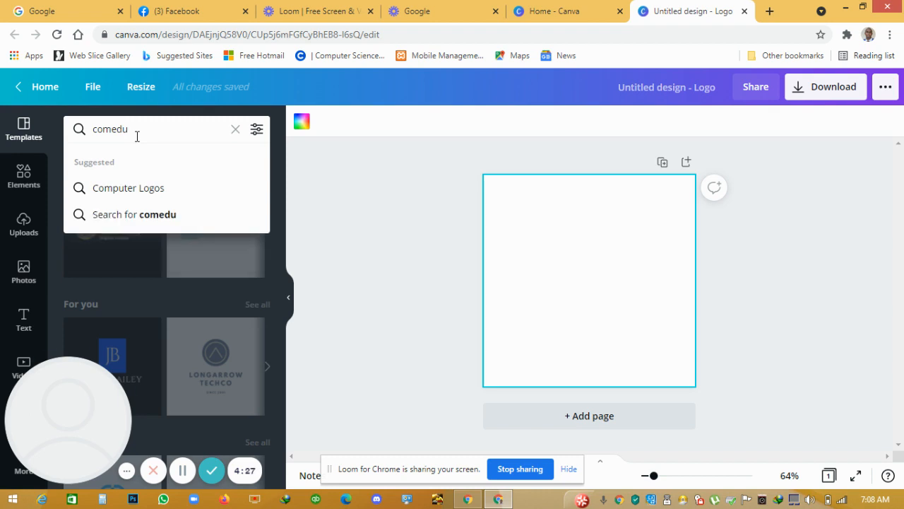
key("BackSpace")
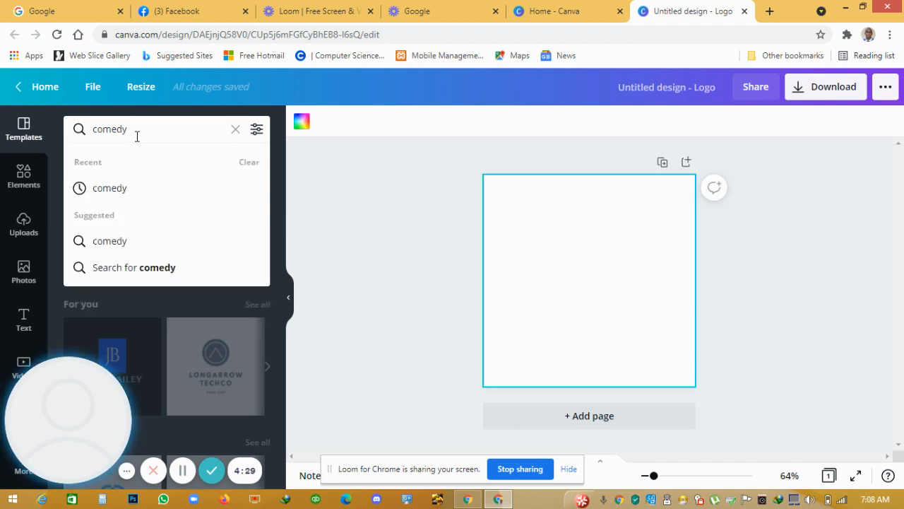
key("Return")
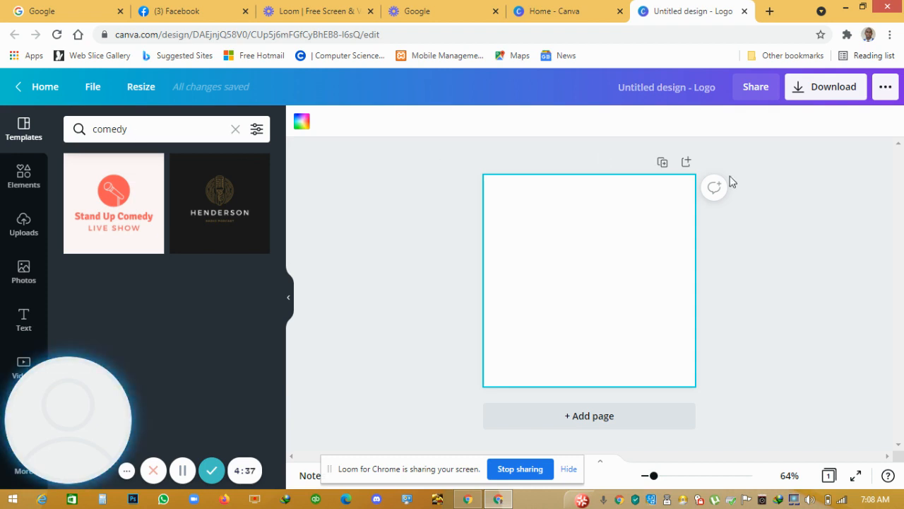
Step: Fill the blank page's background with light purple and add a text box reading "RM"
left_click(302, 122)
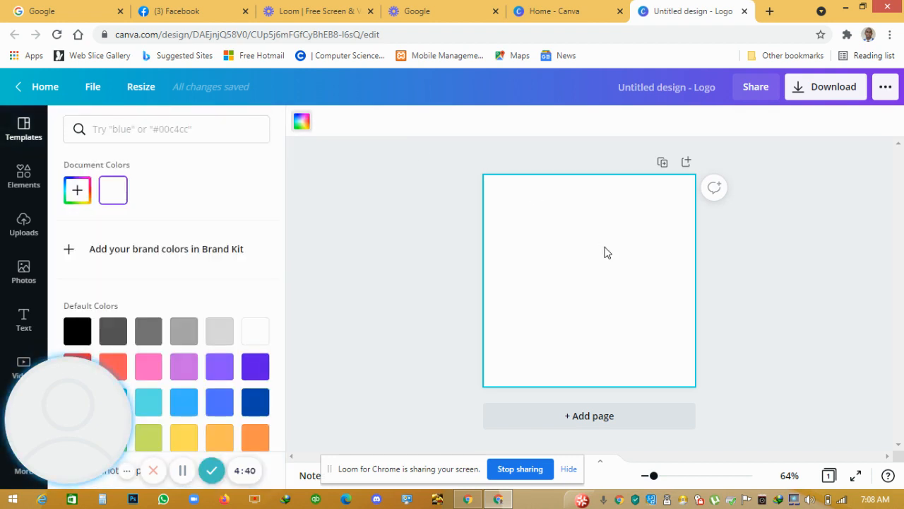
left_click(189, 369)
key("t")
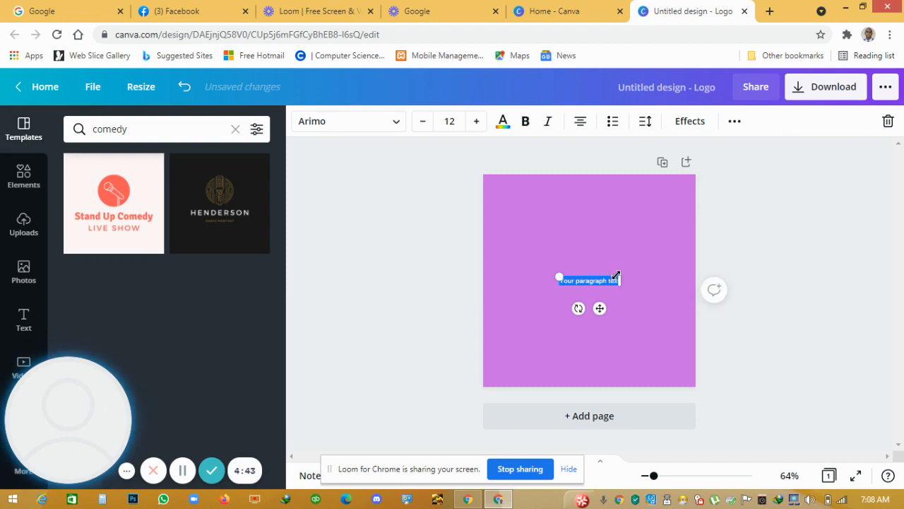
type("R")
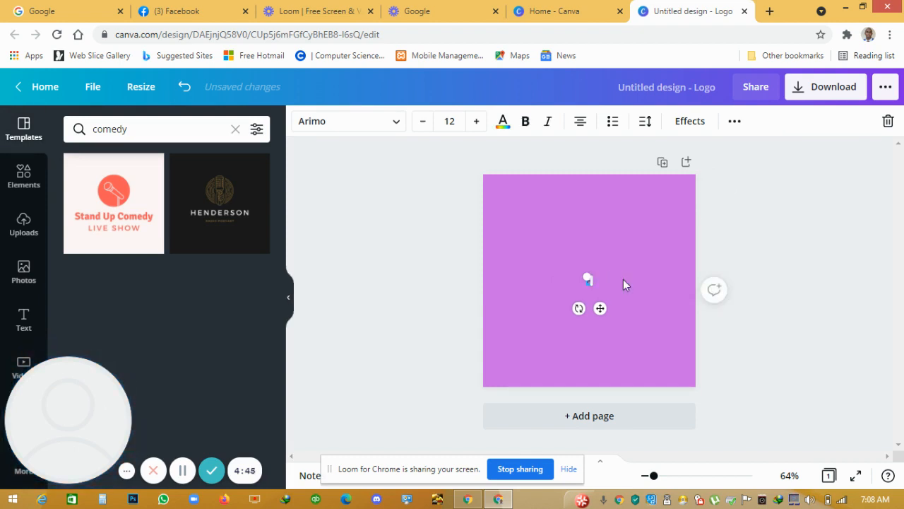
type("M")
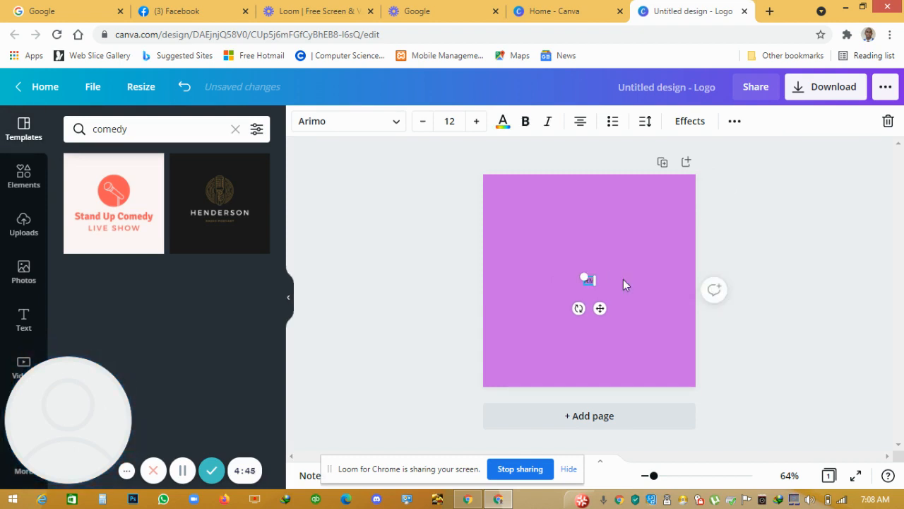
Step: Set the font size of the "RM" text to 50 and deselect the text
left_click(456, 121)
type("50")
key("Return")
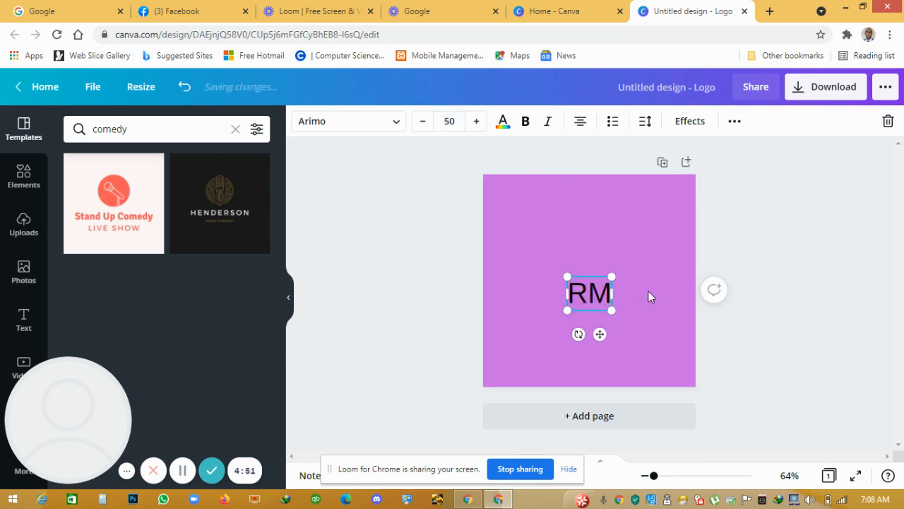
left_click(647, 289)
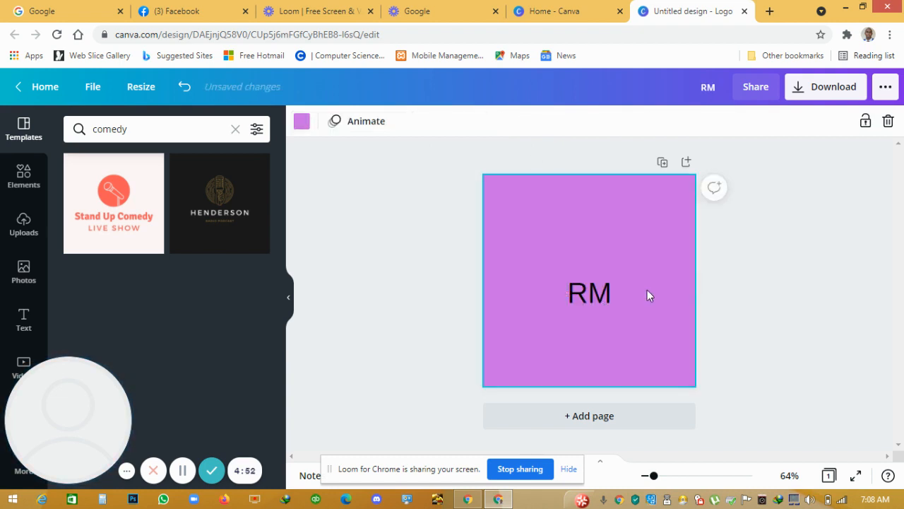
left_click(572, 300)
left_click(595, 238)
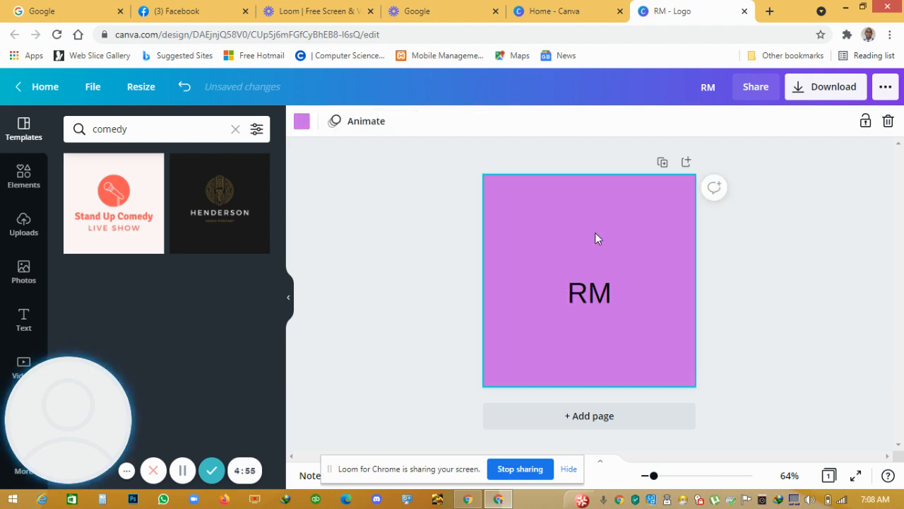
Step: Undo the text and background edits back to the blank white page
key("ctrl+z")
key("ctrl+z")
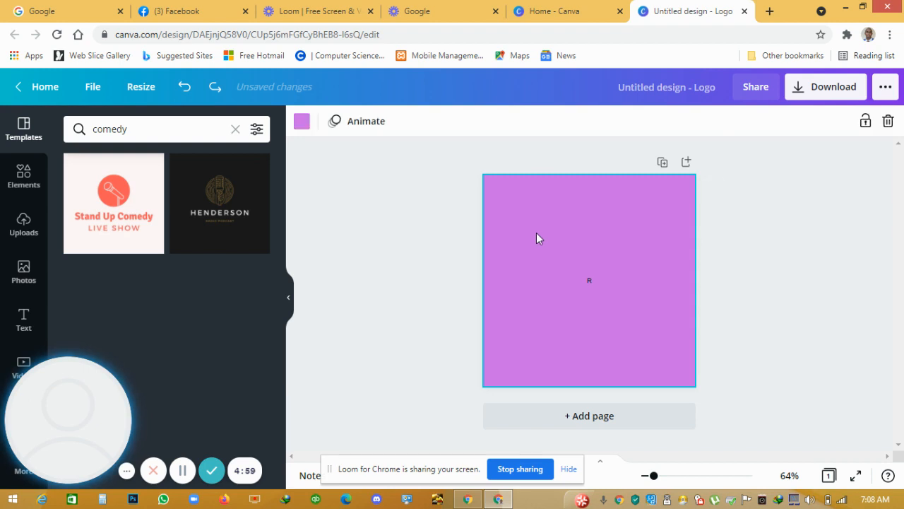
key("ctrl+z")
key("ctrl+z")
key("ctrl+z")
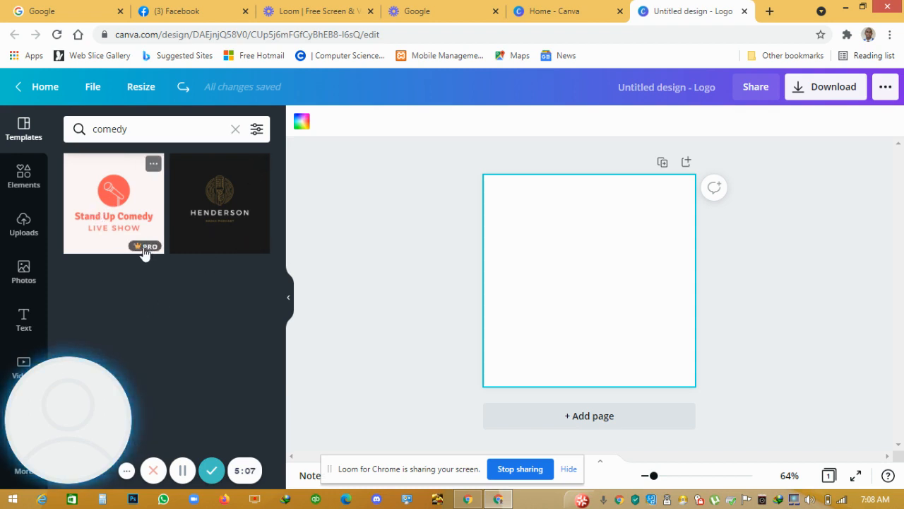
Step: Check the template search's color and language filters, and clear the comedy search to restore the default template list
left_click(257, 130)
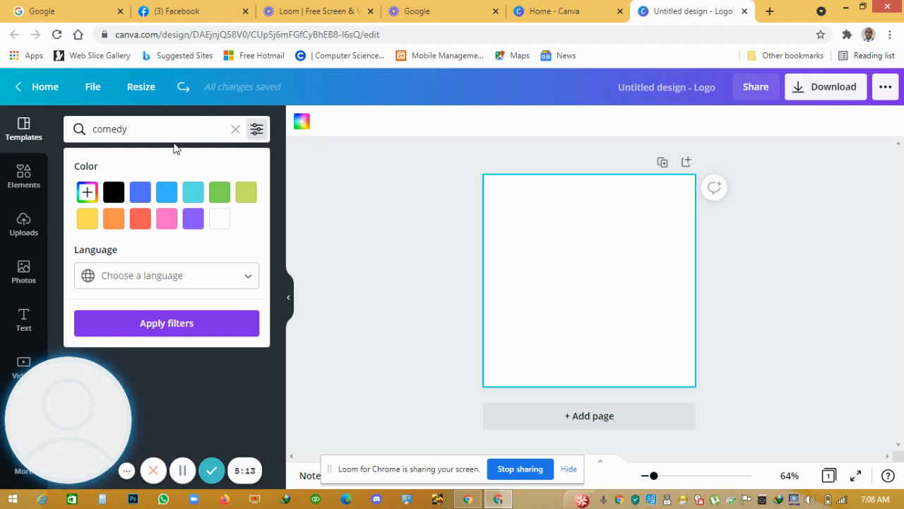
left_click(386, 212)
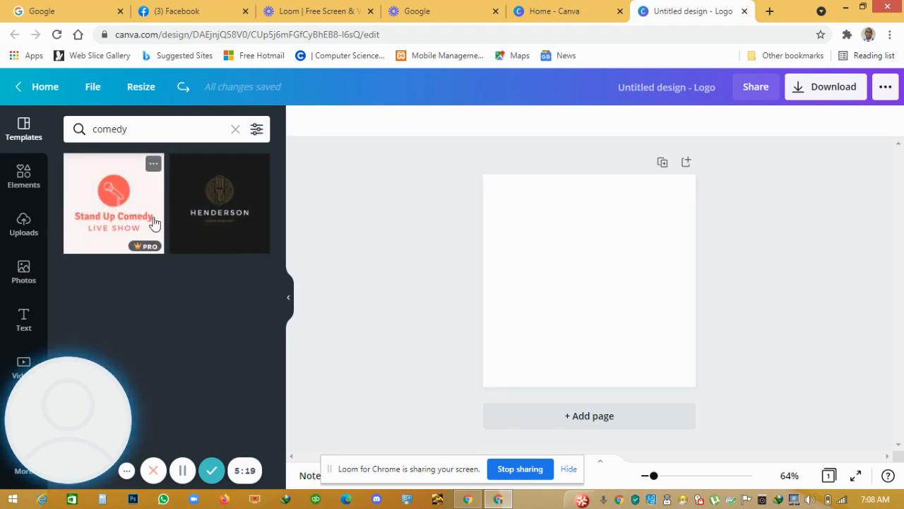
left_click(163, 141)
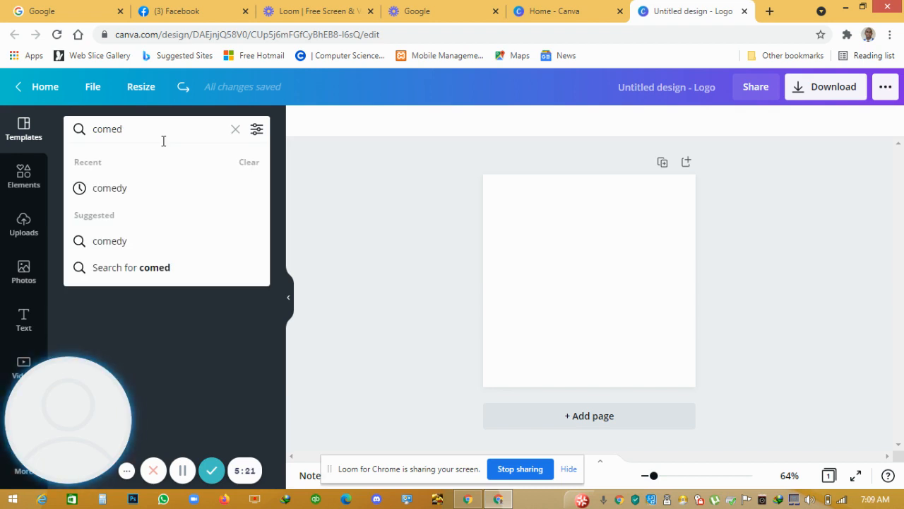
key("BackSpace")
key("BackSpace")
key("BackSpace")
key("BackSpace")
key("BackSpace")
left_click(438, 229)
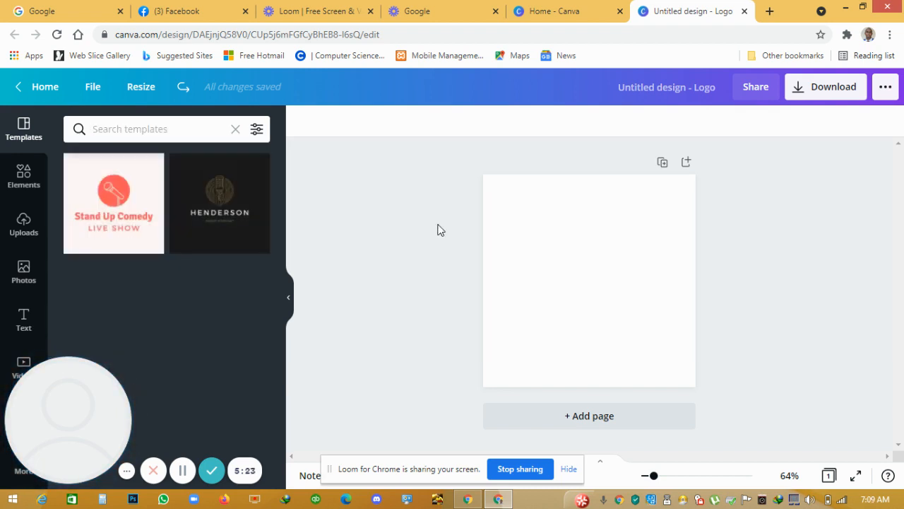
left_click(38, 195)
left_click(32, 140)
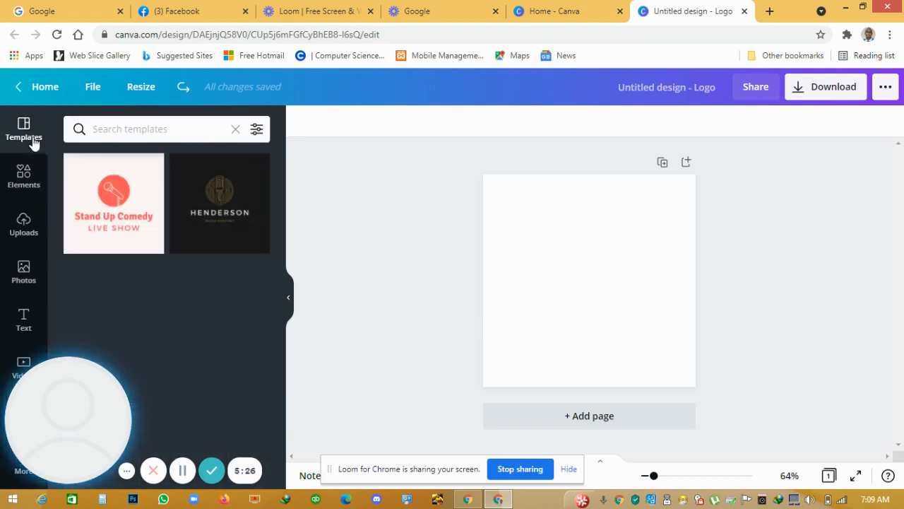
left_click(186, 126)
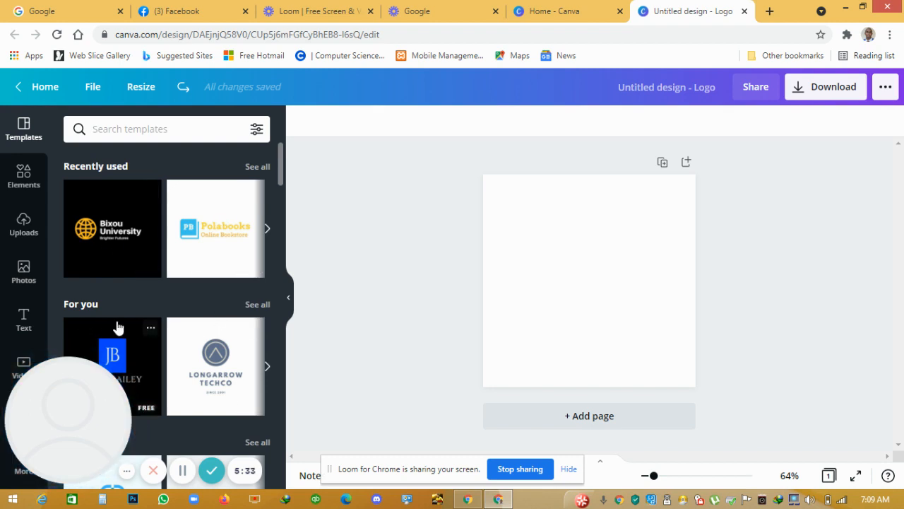
Step: Search the templates for "comedy" and apply the "Stand Up Comedy LIVE SHOW" logo template to the page
left_click(163, 125)
type("co")
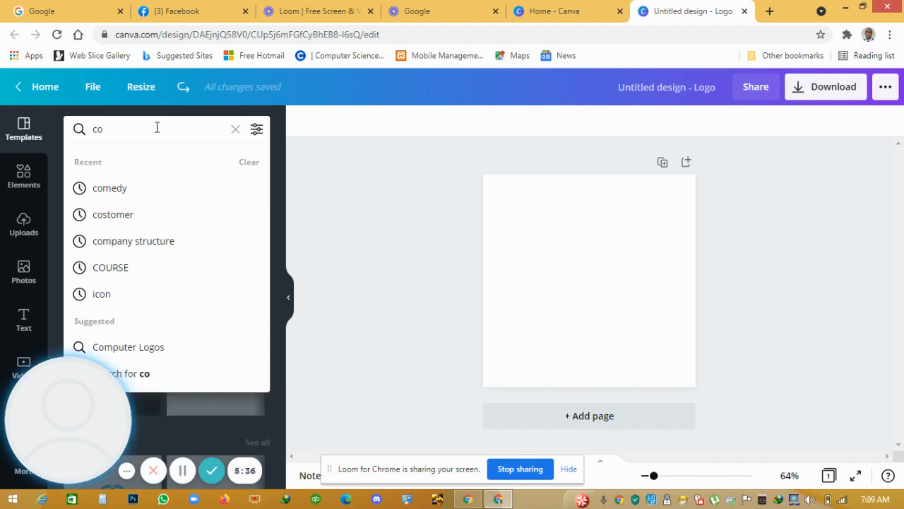
left_click(123, 189)
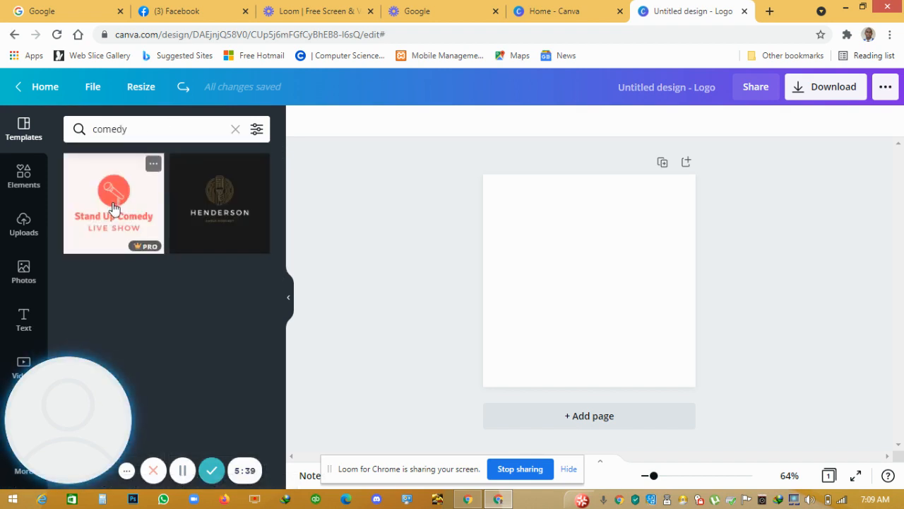
left_click(114, 207)
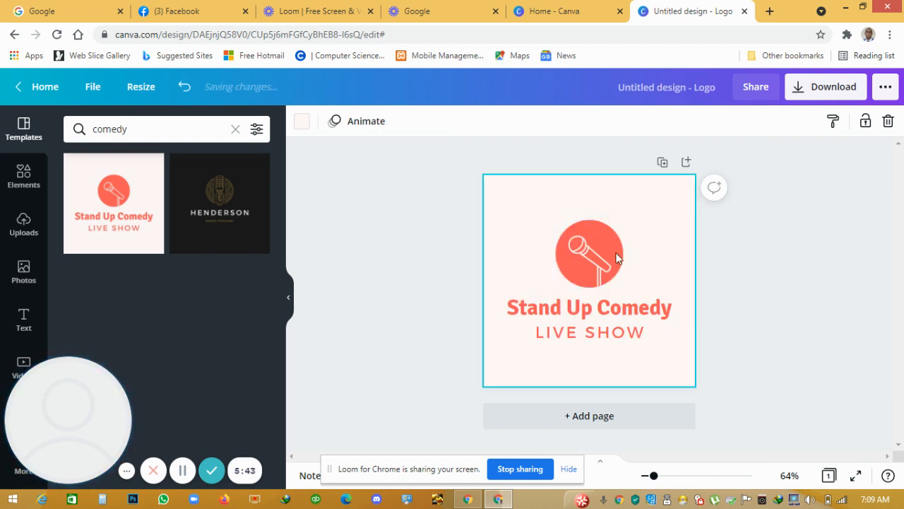
Step: Replace the logo's title text with "REER MUDUG" and its tagline with "AYAA YIRI"
left_click(580, 315)
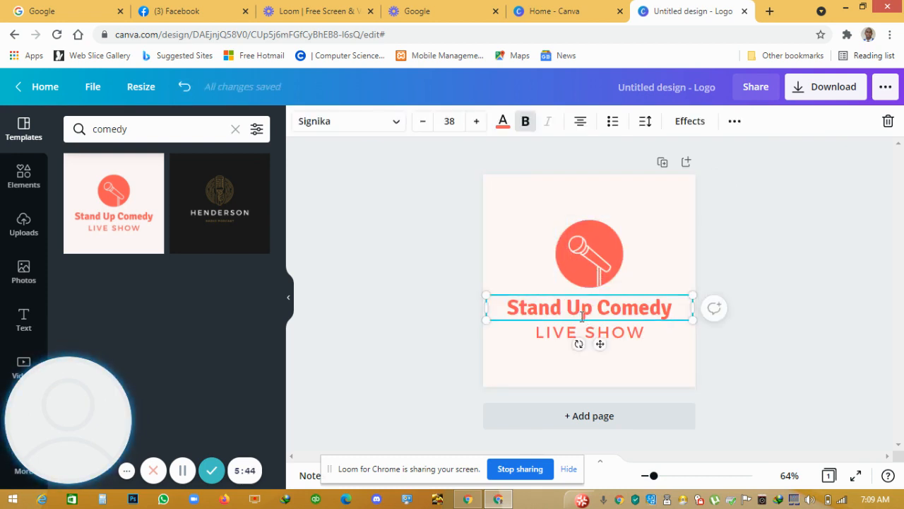
left_click(581, 316)
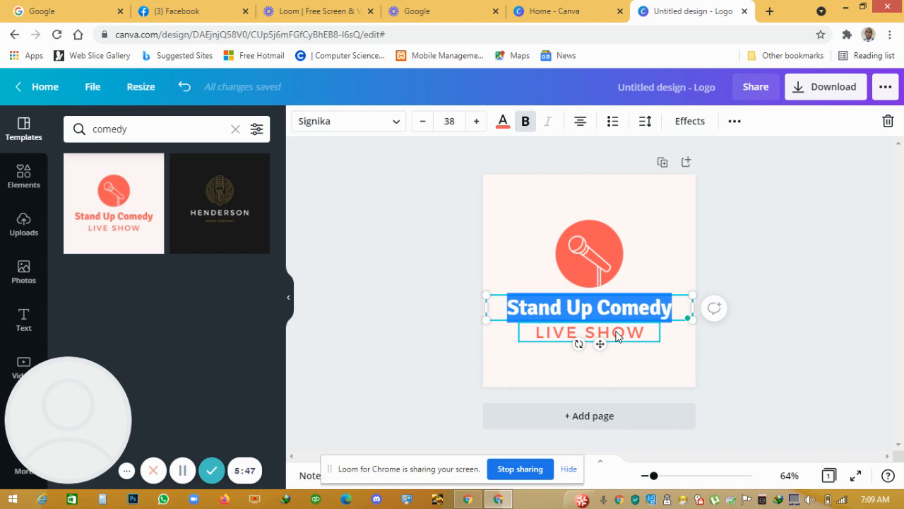
type("REE")
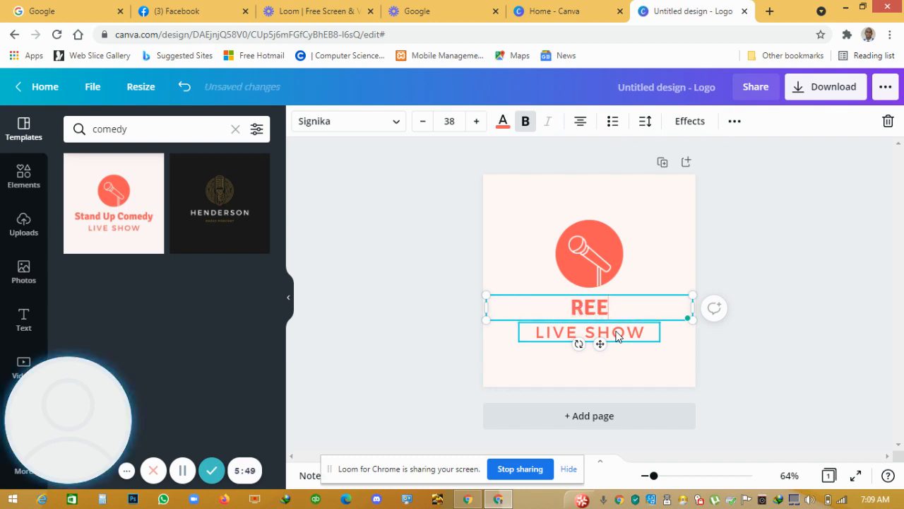
type("R MUDUG")
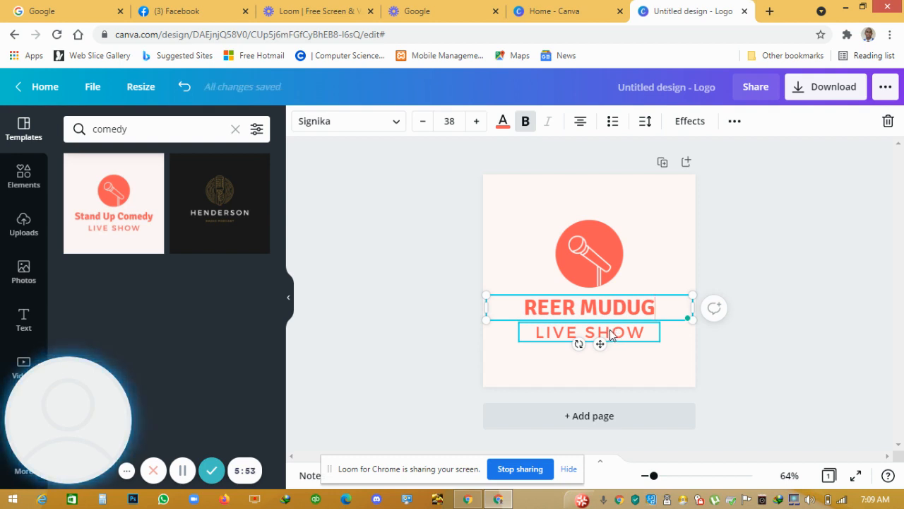
double_click(614, 333)
type("AYAA YIRI")
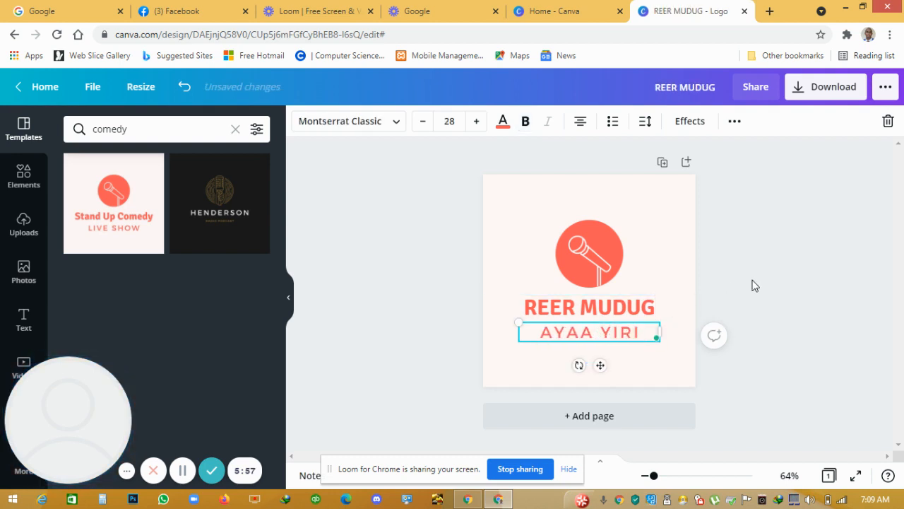
left_click(587, 243)
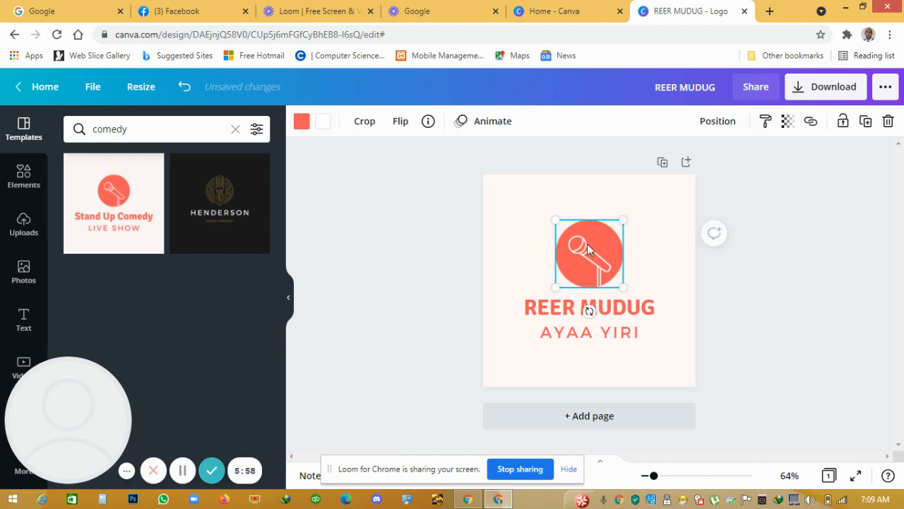
Step: Search the design elements for "comedy"
left_click(39, 182)
left_click(149, 128)
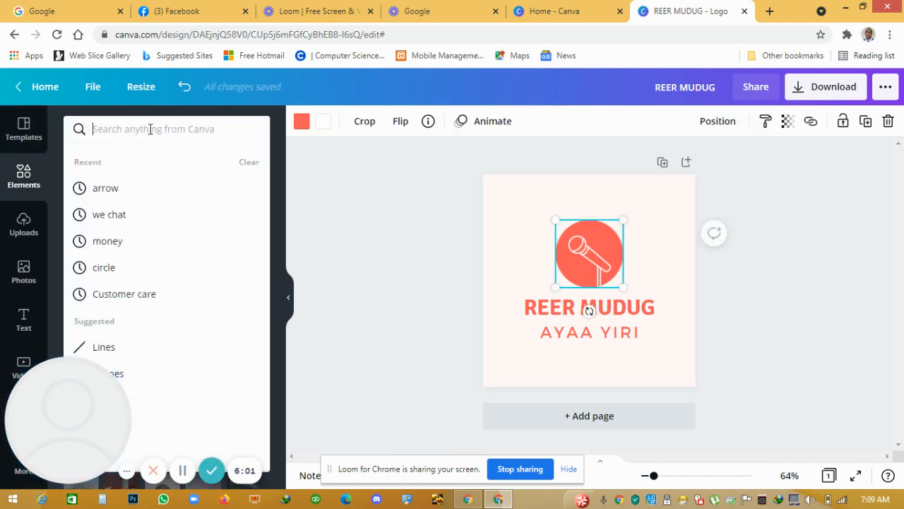
type("COM")
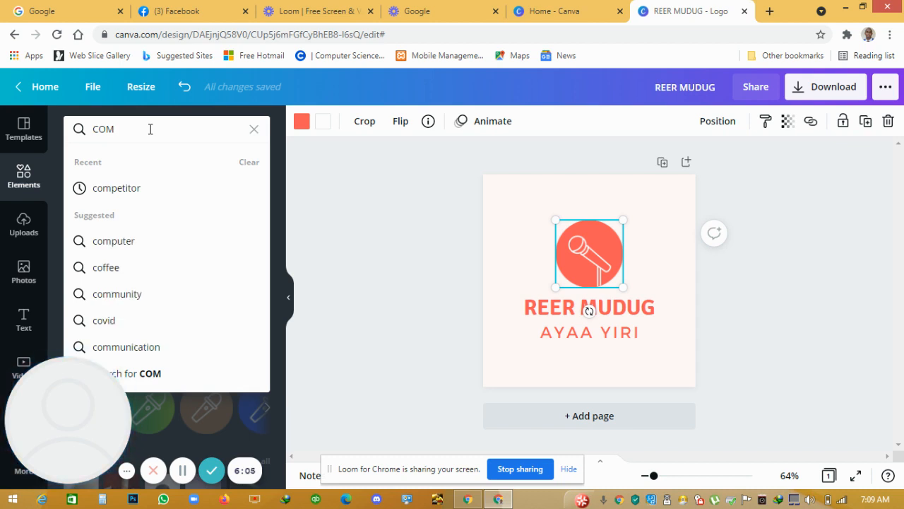
type("EDY")
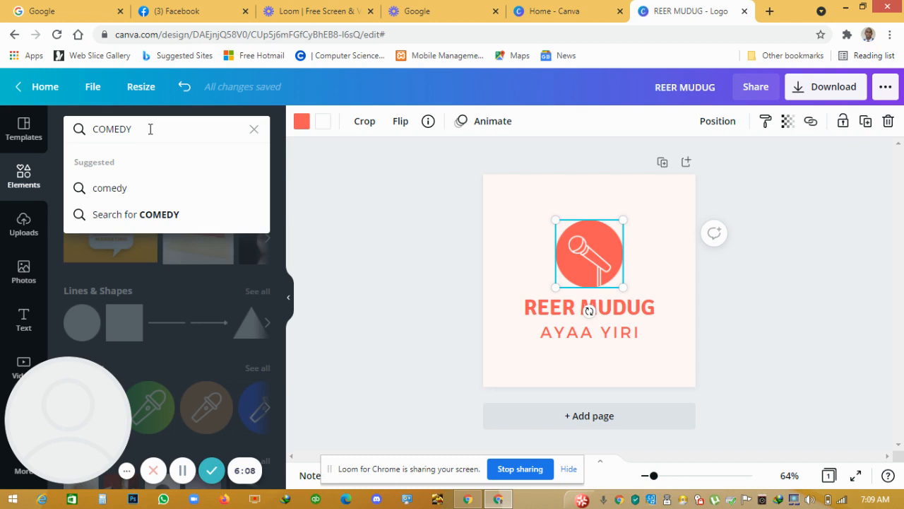
left_click(120, 187)
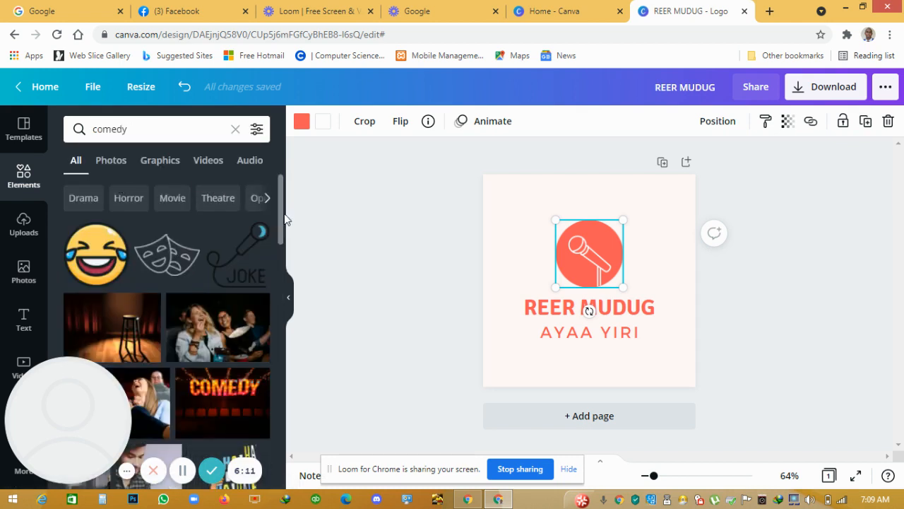
Step: Delete the microphone icon and replace it with the golden theatre masks photo, scaled down to fit above the REER MUDUG title
left_click_drag(277, 226, 336, 508)
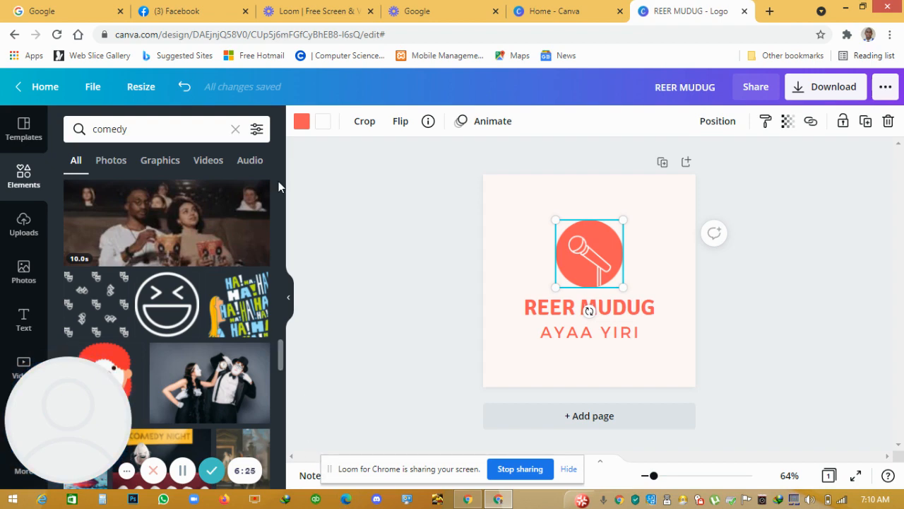
left_click_drag(281, 358, 289, 404)
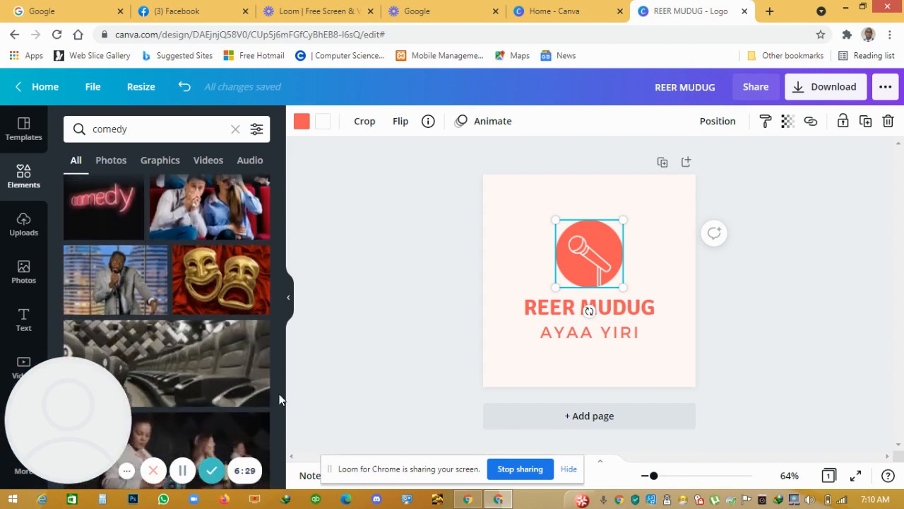
left_click_drag(200, 288, 367, 274)
key("Delete")
left_click_drag(222, 279, 558, 230)
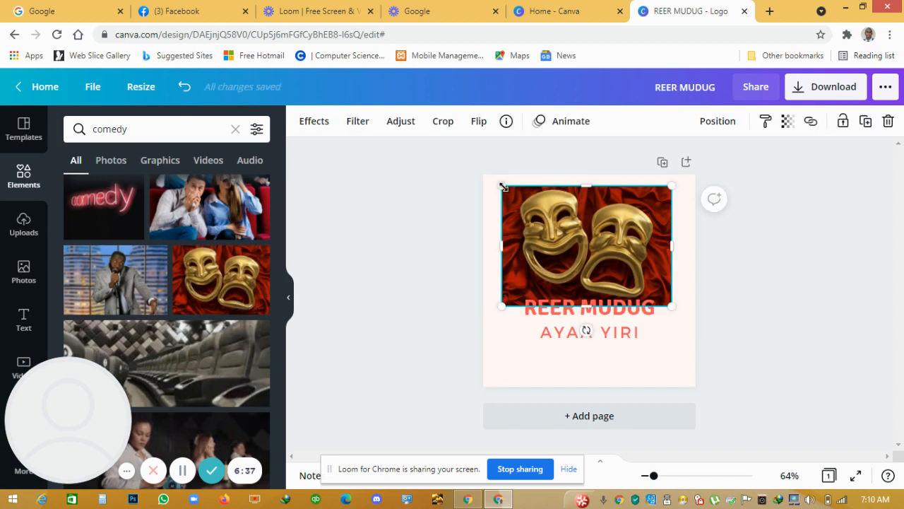
left_click_drag(503, 186, 577, 248)
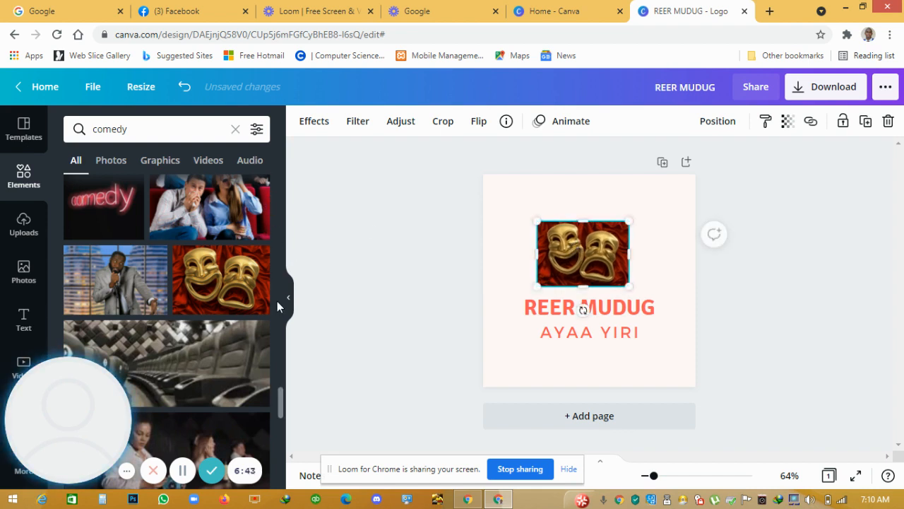
Step: Limit the comedy results to graphics and delete the golden masks photo from the logo
left_click(111, 161)
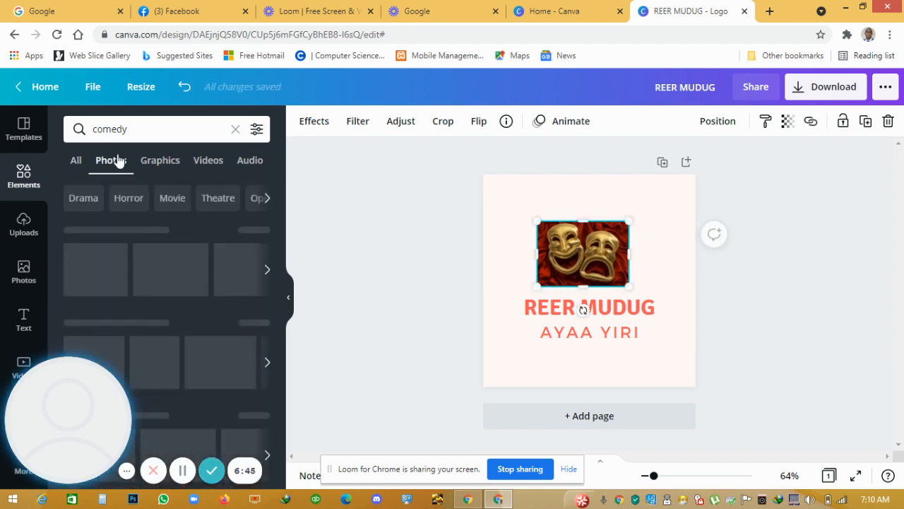
left_click(149, 159)
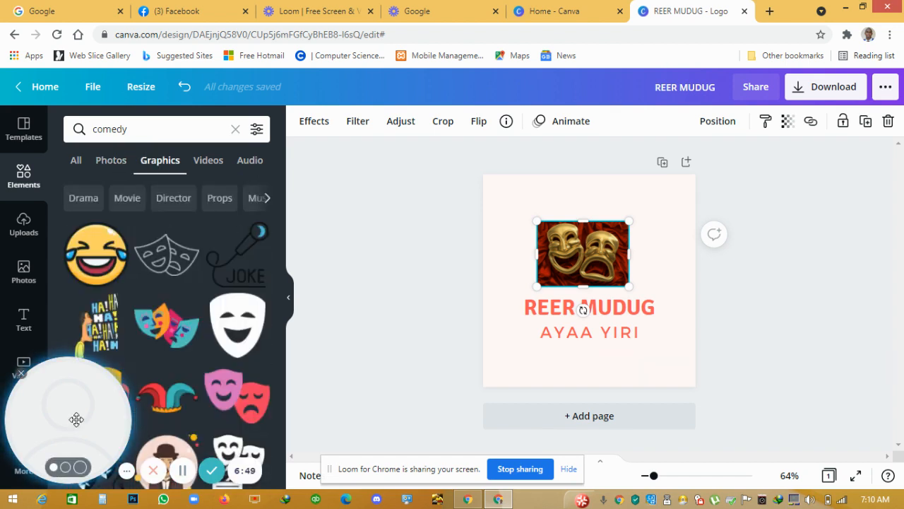
left_click_drag(77, 419, 740, 241)
left_click_drag(768, 220, 778, 212)
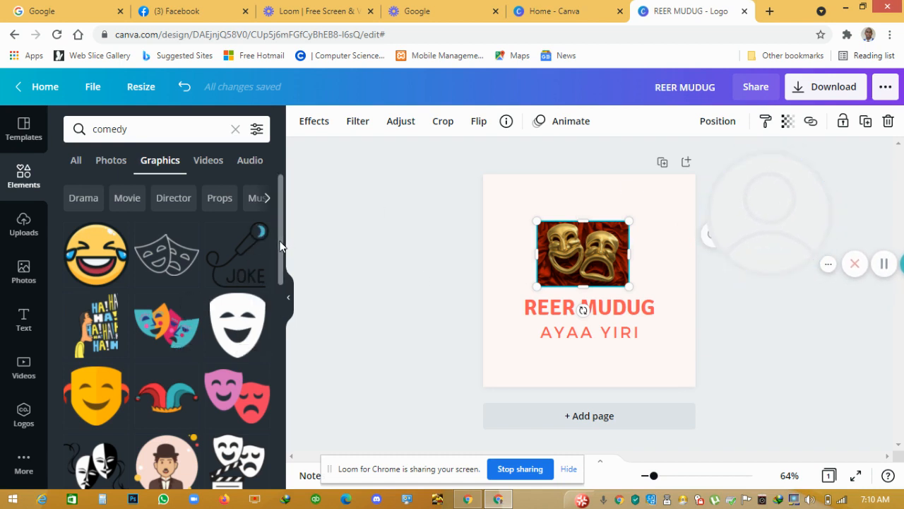
left_click_drag(280, 246, 270, 311)
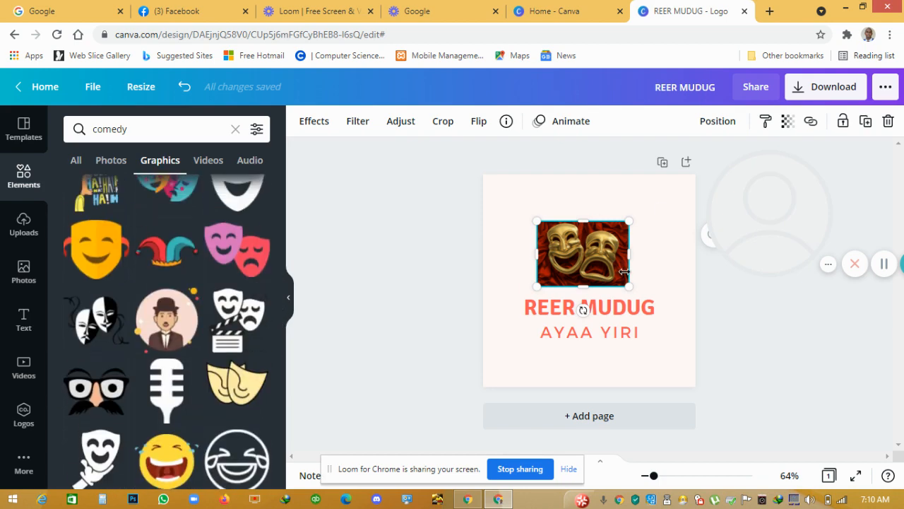
key("Delete")
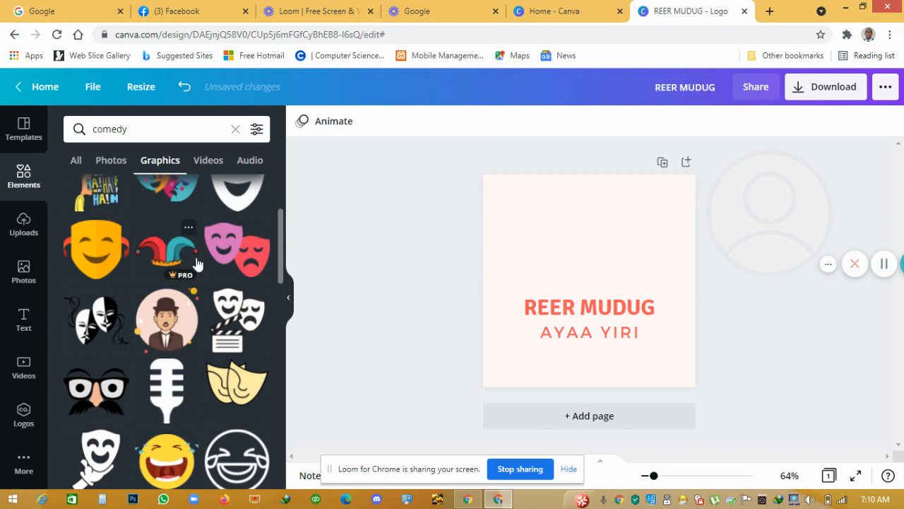
Step: Add the multicoloured theatre masks graphic to the logo, enlarge it and position it just above the REER MUDUG title
left_click_drag(167, 193, 582, 269)
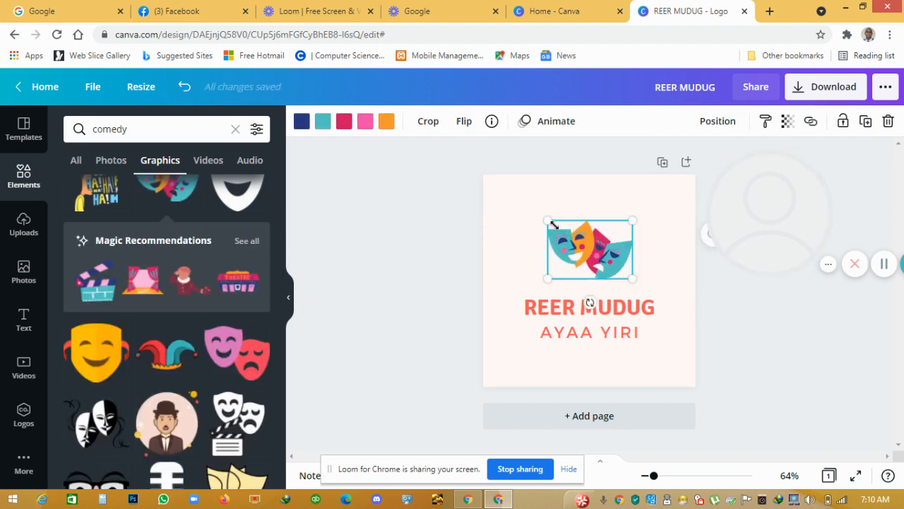
left_click_drag(534, 215, 526, 205)
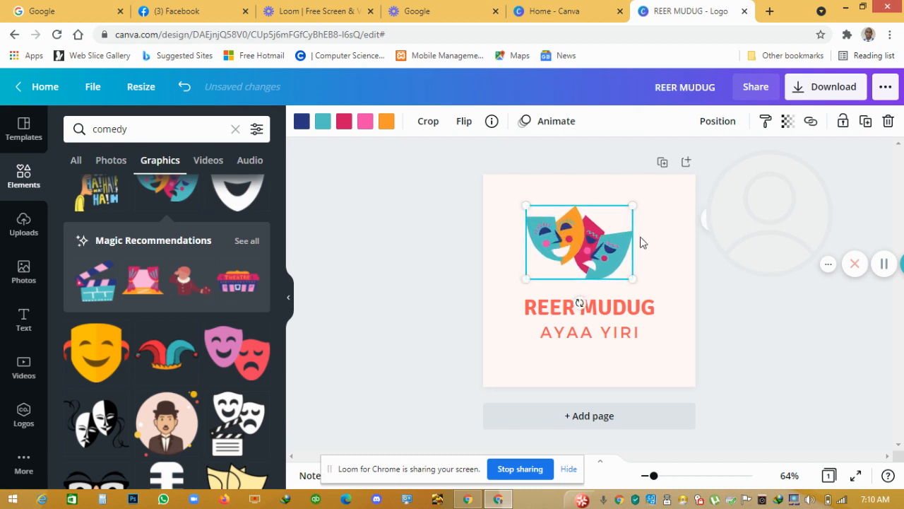
left_click_drag(607, 241, 624, 257)
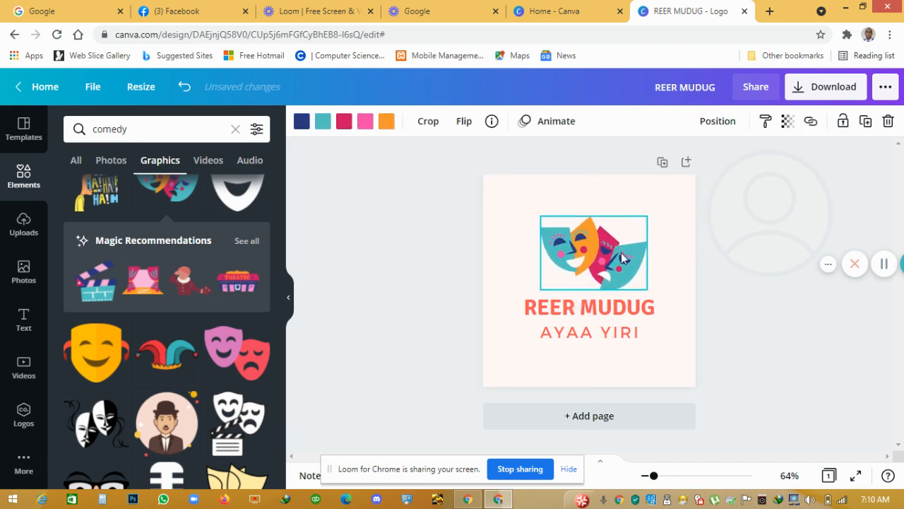
left_click(582, 194)
left_click(585, 245)
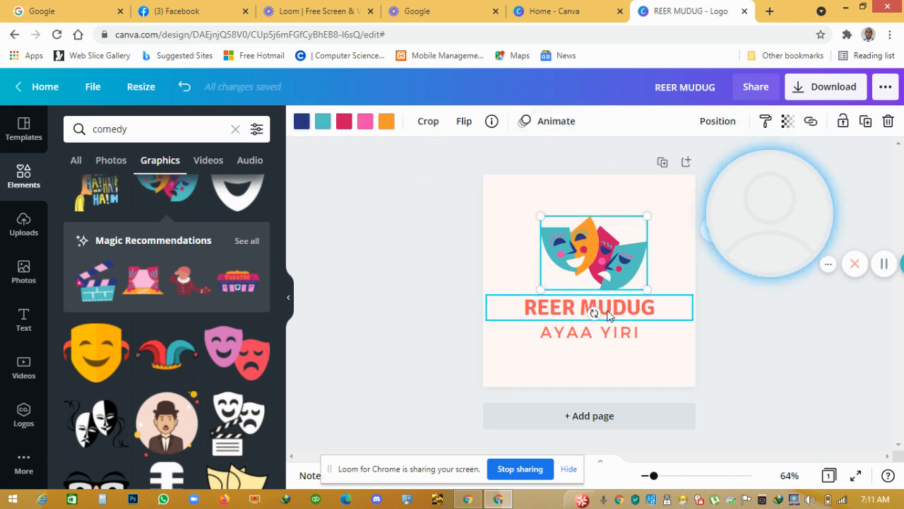
Step: Shrink the AYAA YIRI tagline to font size 25.7 and move it slightly closer to the title
left_click(612, 339)
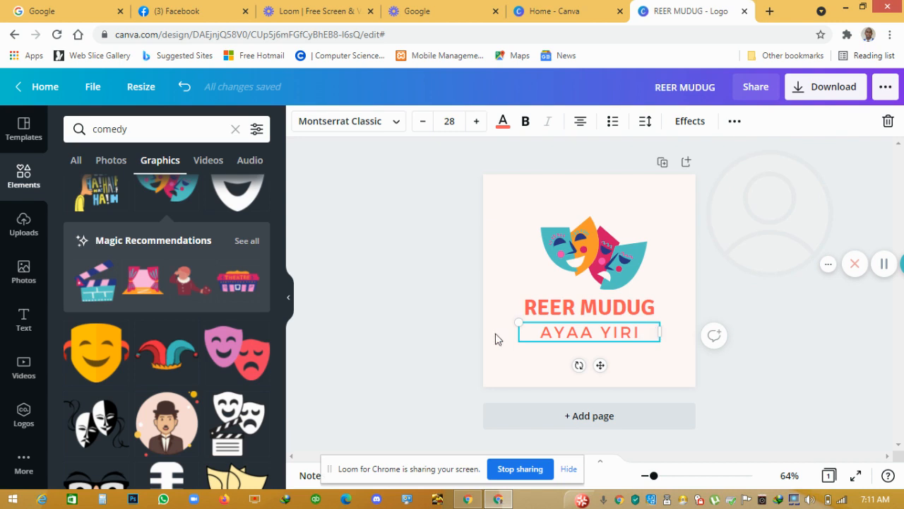
left_click_drag(532, 327, 531, 325)
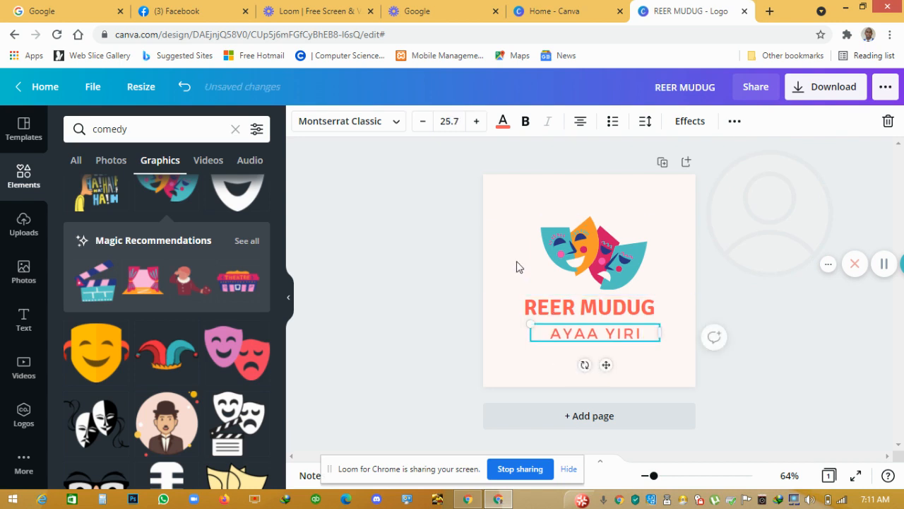
left_click(615, 362)
left_click_drag(603, 333, 604, 331)
left_click(756, 331)
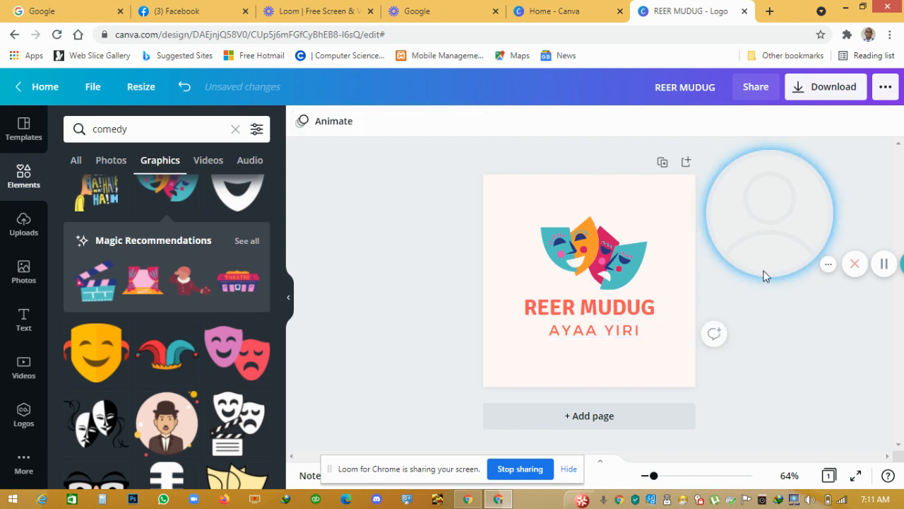
Step: Download the finished logo as a PNG file at size 1
left_click(820, 91)
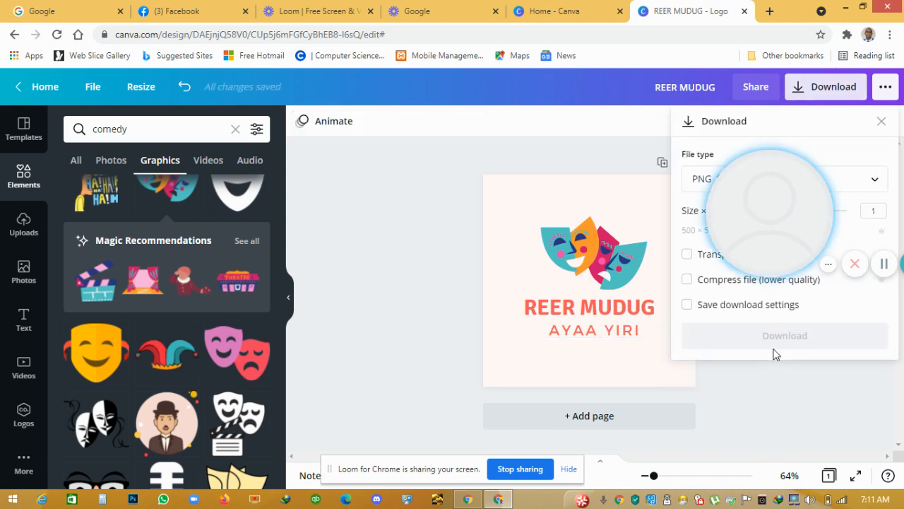
left_click_drag(767, 218, 418, 309)
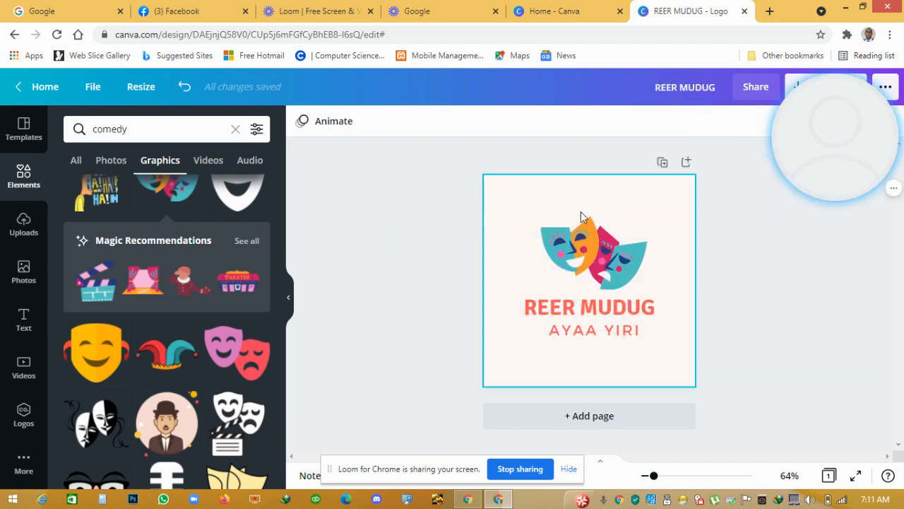
left_click_drag(770, 161, 388, 291)
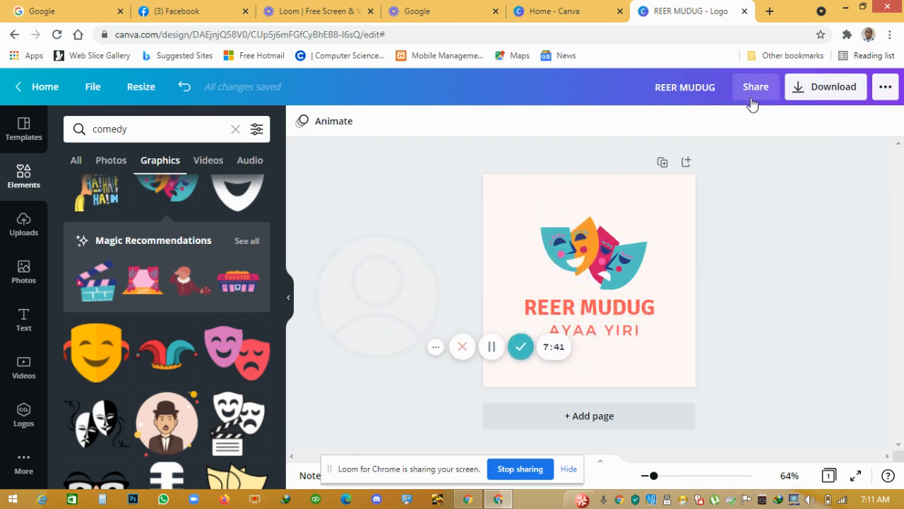
left_click(822, 88)
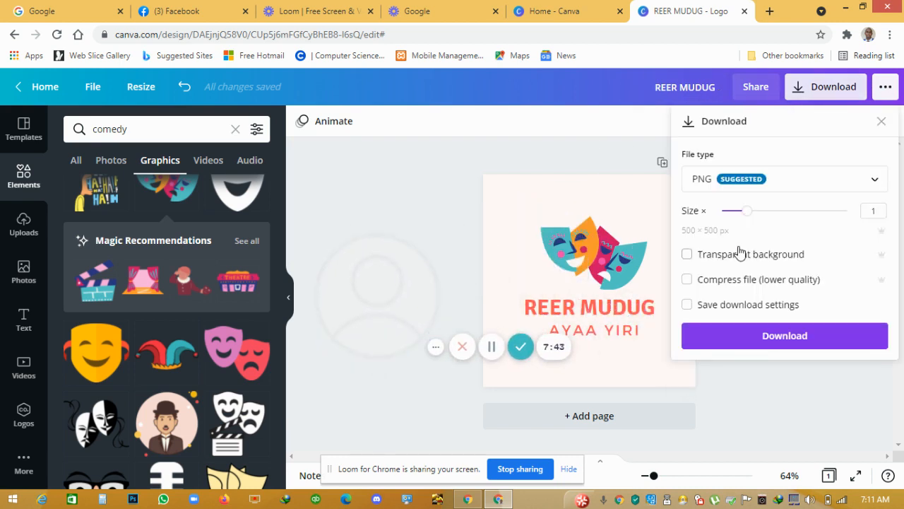
left_click(765, 338)
mouse_move(327, 294)
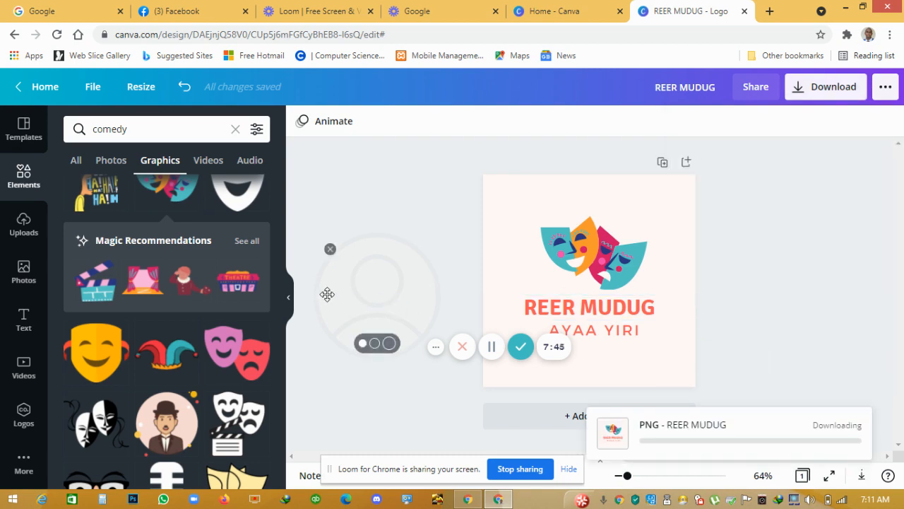
left_click(290, 298)
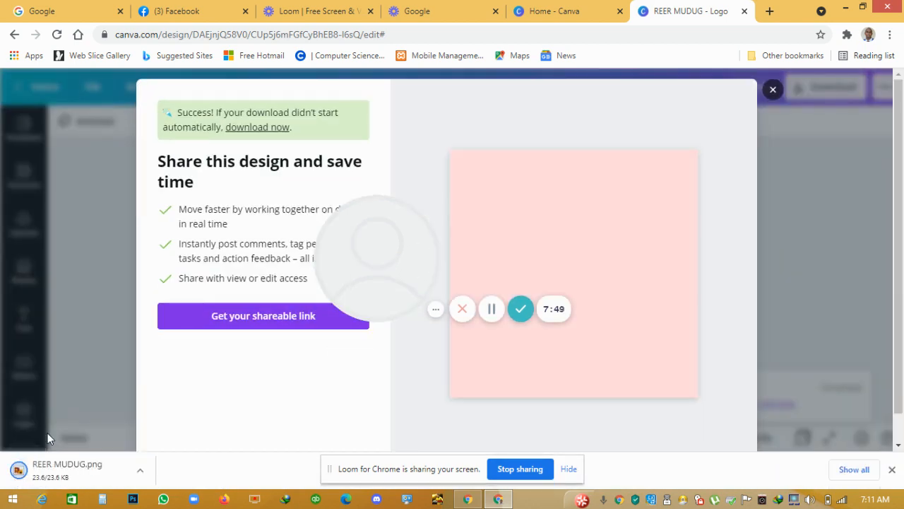
Step: Switch to the Facebook page setup and try to find REER MUDUG.png in Desktop and Downloads for the profile picture
left_click(195, 8)
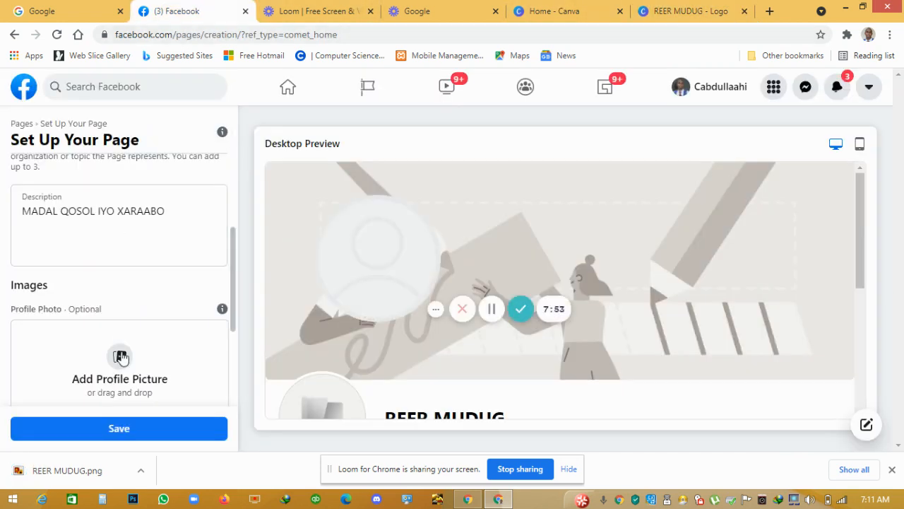
left_click(120, 359)
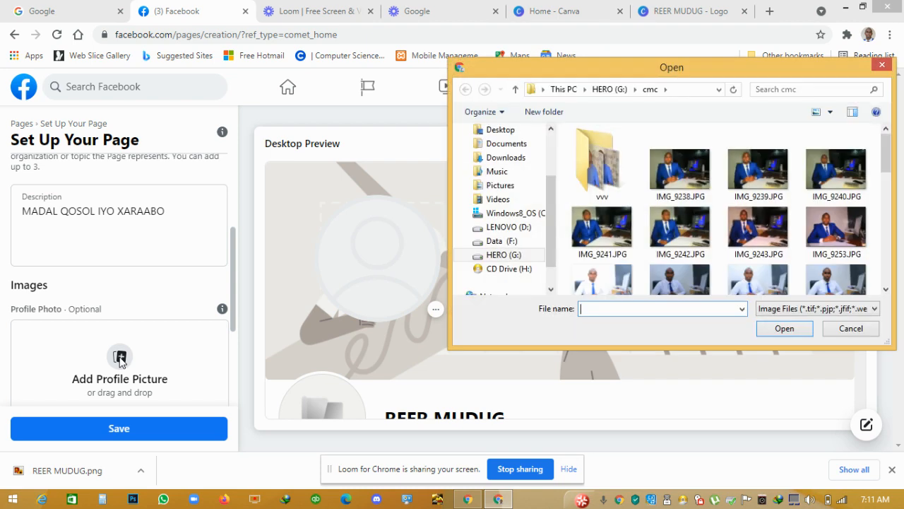
left_click(500, 129)
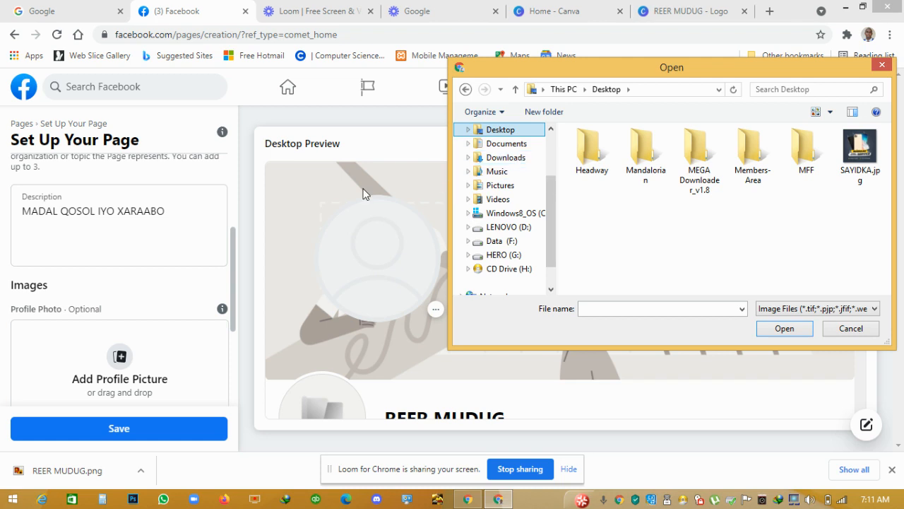
left_click(510, 162)
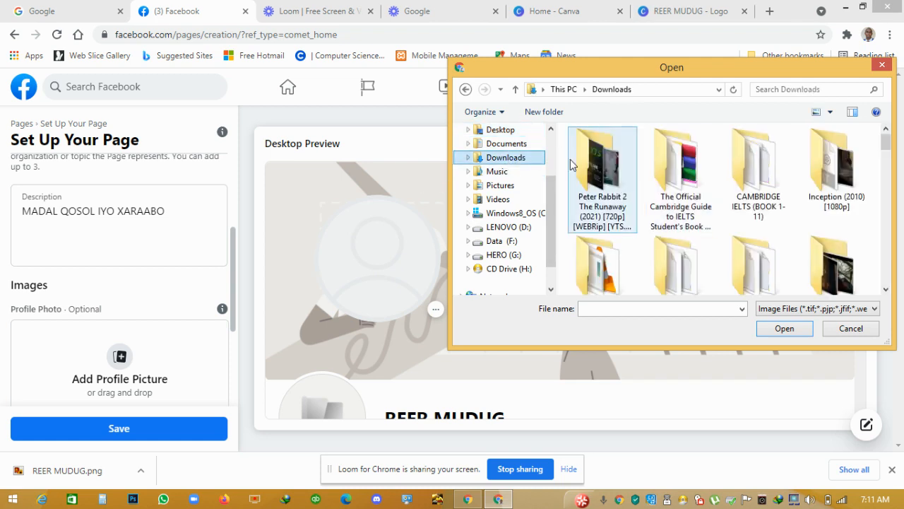
left_click_drag(886, 143, 888, 280)
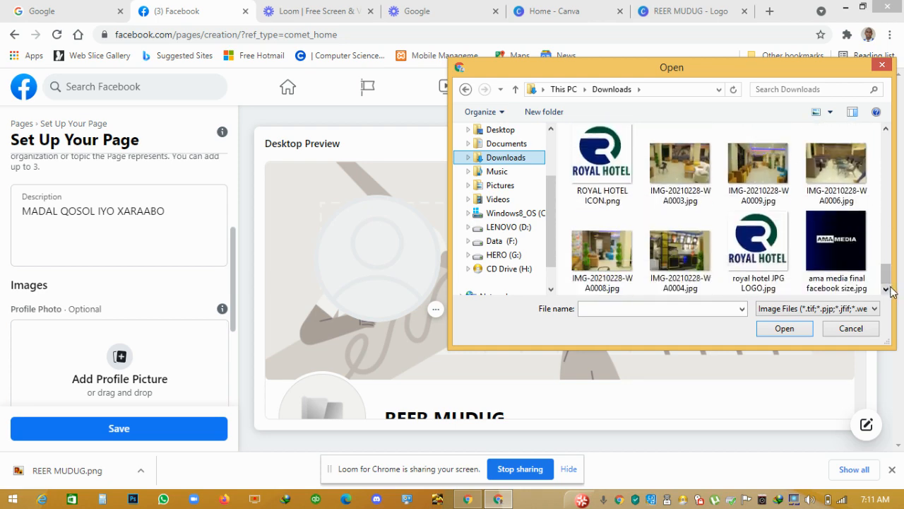
left_click(85, 476)
left_click(136, 391)
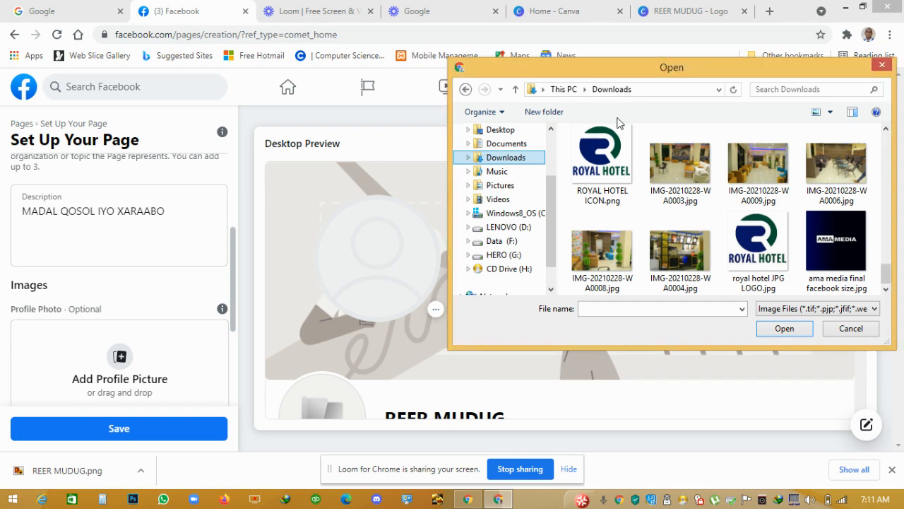
left_click(850, 331)
Step: Locate the downloaded REER MUDUG.png in its folder from the browser's download list, and return to the browser
key("ctrl+j")
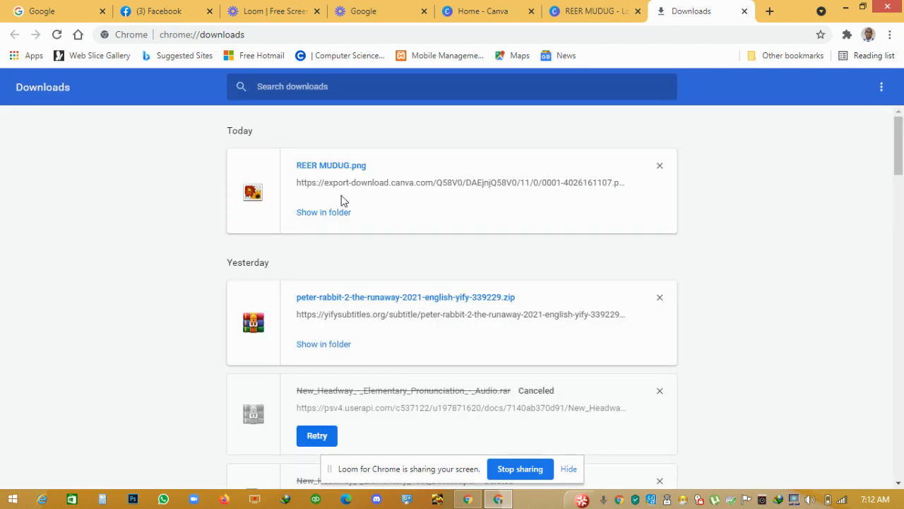
left_click(323, 221)
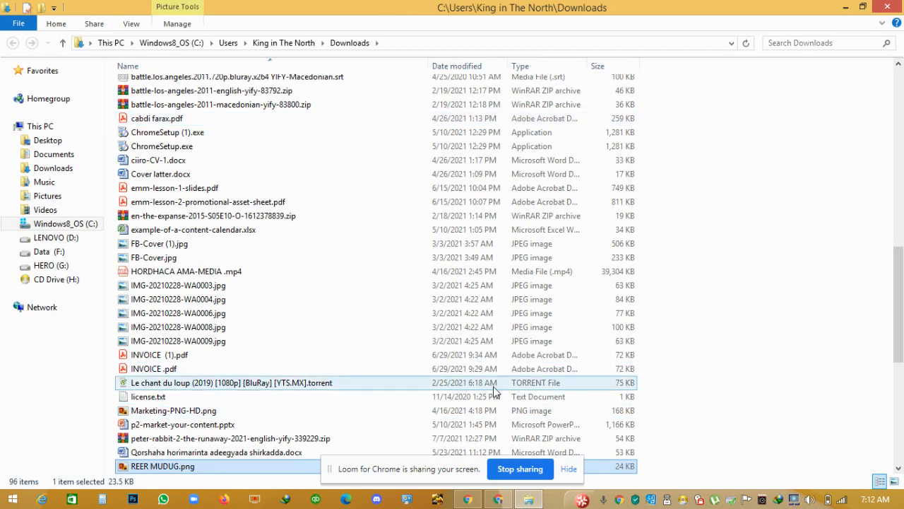
left_click(496, 501)
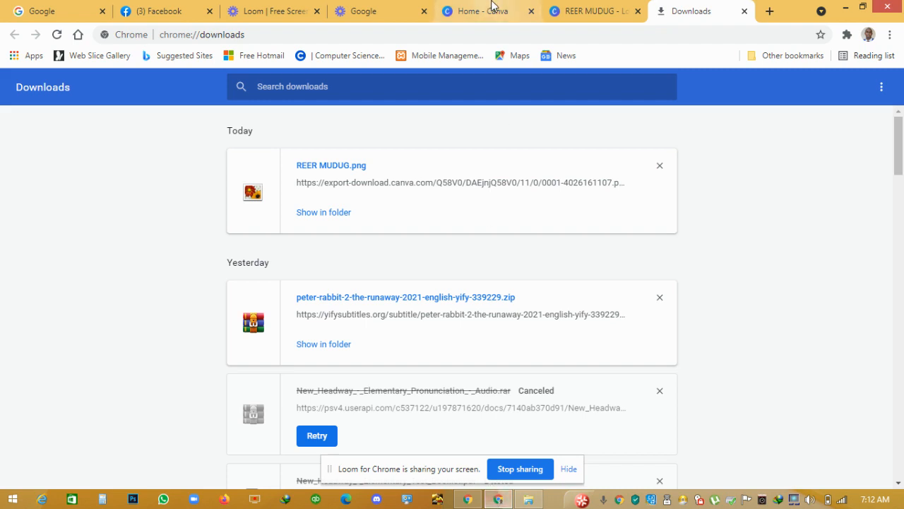
Step: Switch to the Facebook page setup and add REER MUDUG.png from Downloads as the page's profile picture
left_click(170, 9)
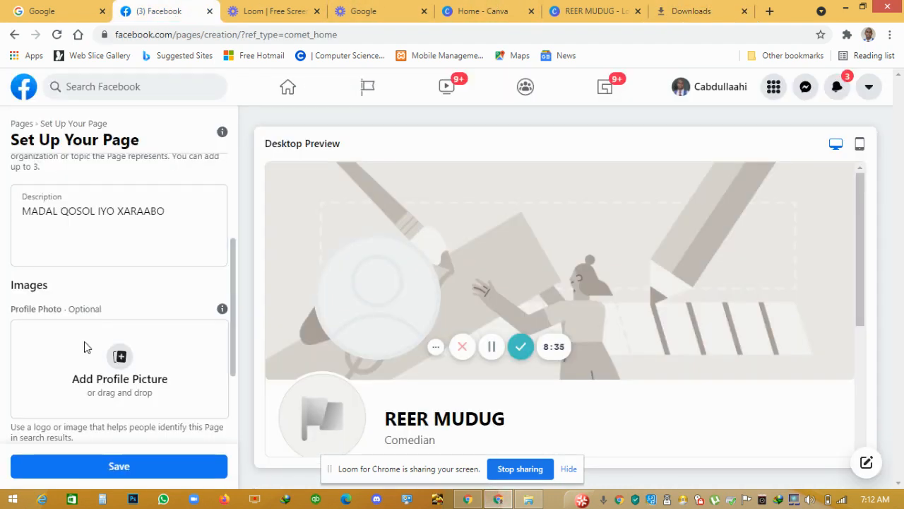
left_click(132, 383)
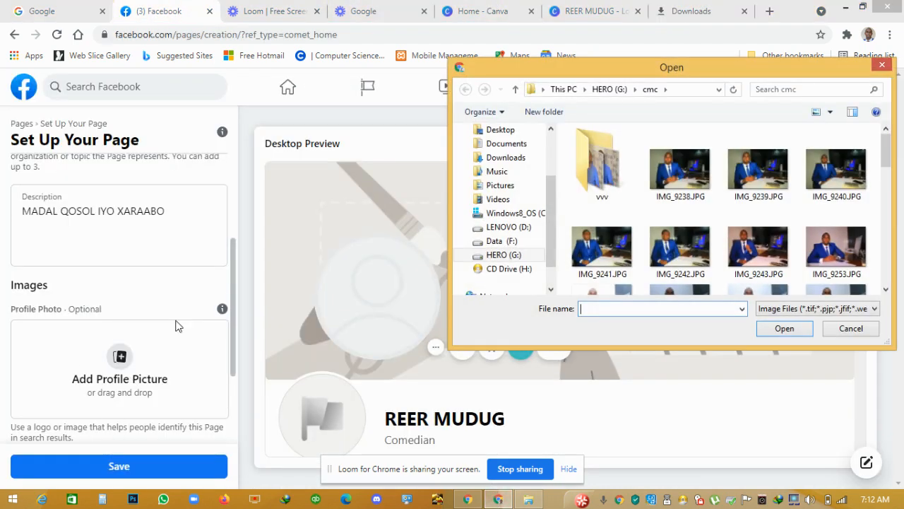
left_click(500, 144)
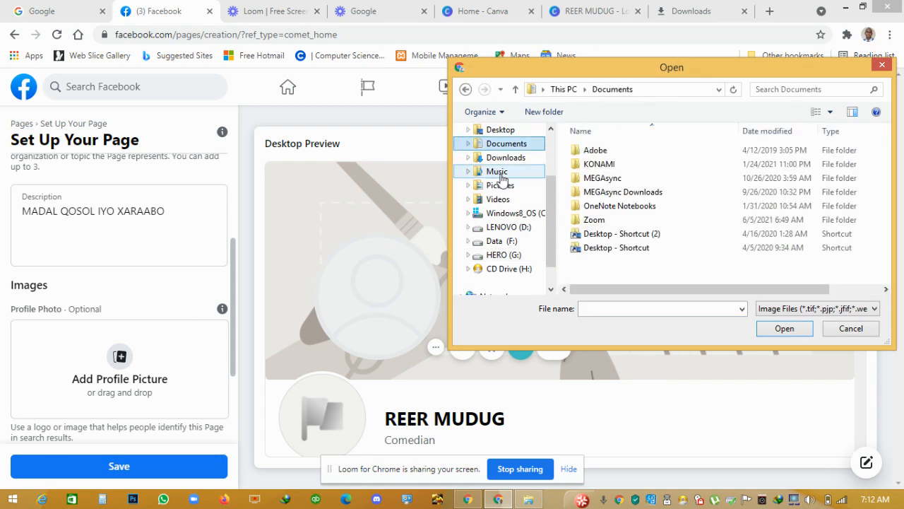
left_click(506, 157)
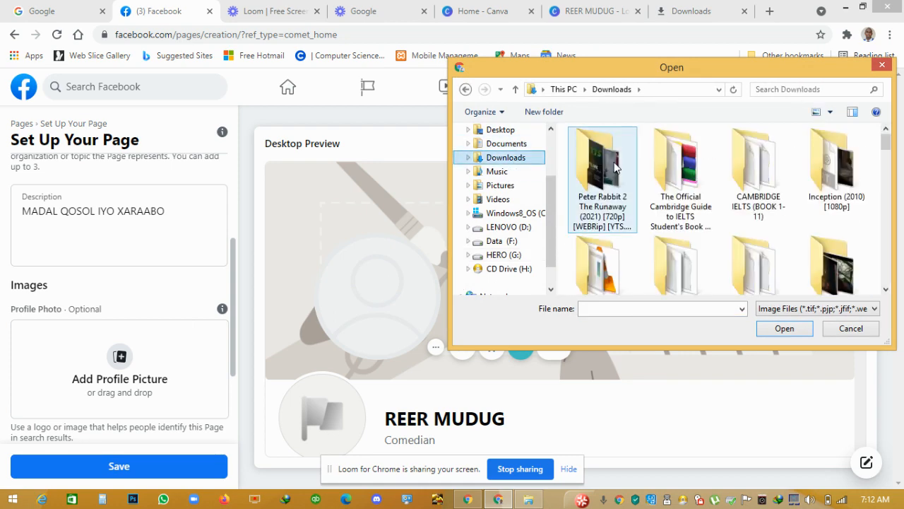
left_click(614, 166)
scroll(615, 167, "down", 3)
left_click(680, 162)
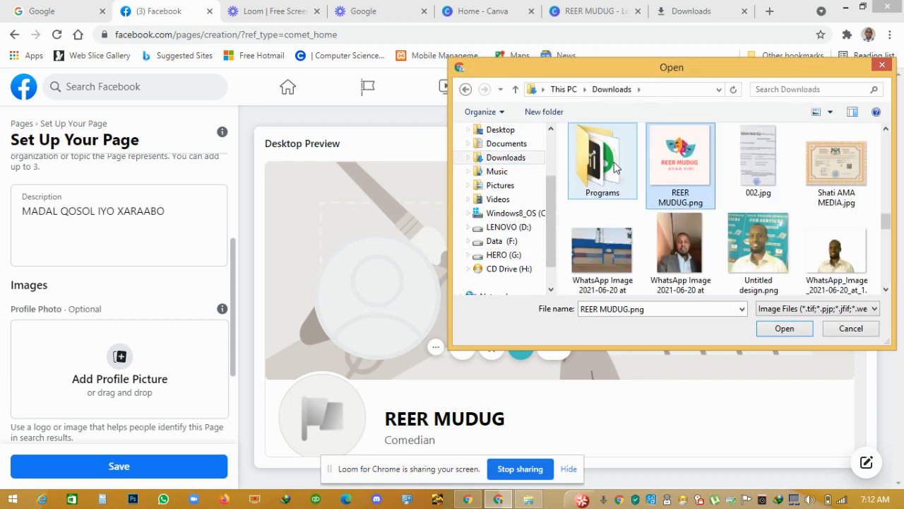
left_click(784, 328)
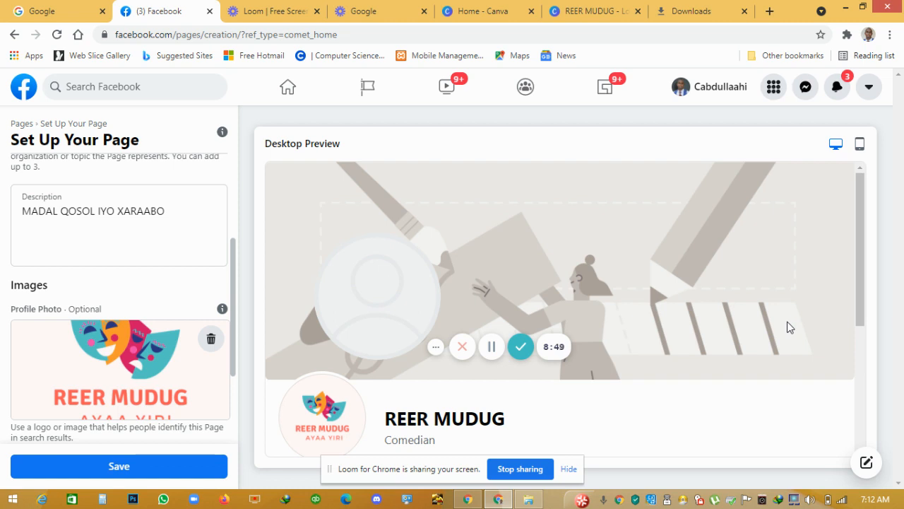
Step: Check the logo in the page's desktop preview and look at the cover photo section of the page setup
left_click_drag(859, 235, 864, 252)
left_click_drag(374, 233, 615, 266)
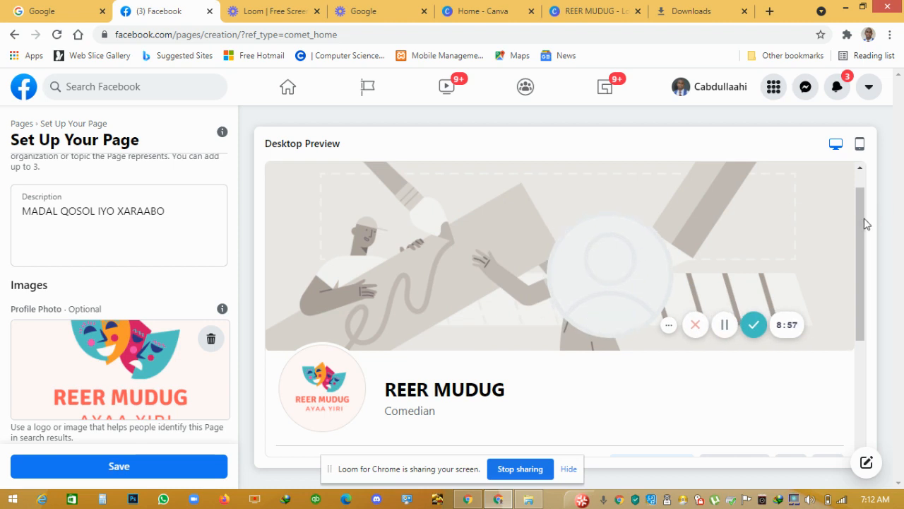
left_click_drag(862, 221, 896, 207)
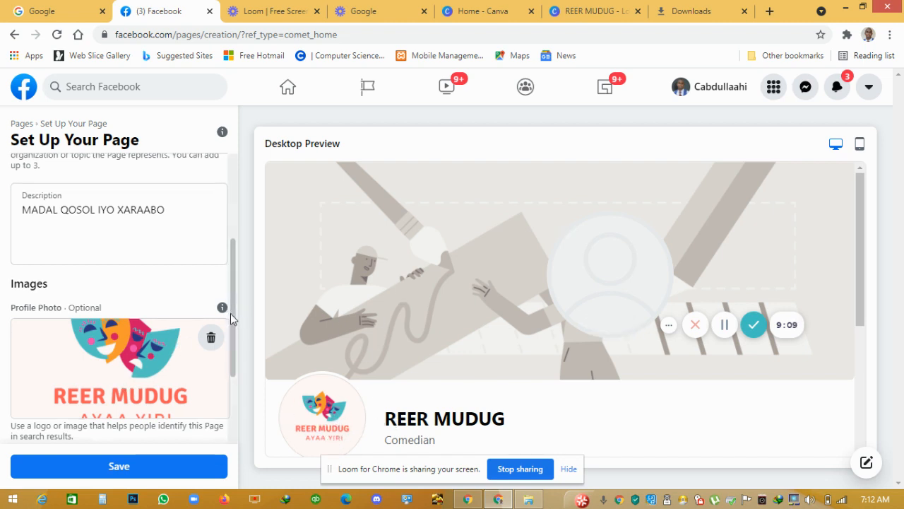
left_click_drag(232, 318, 234, 417)
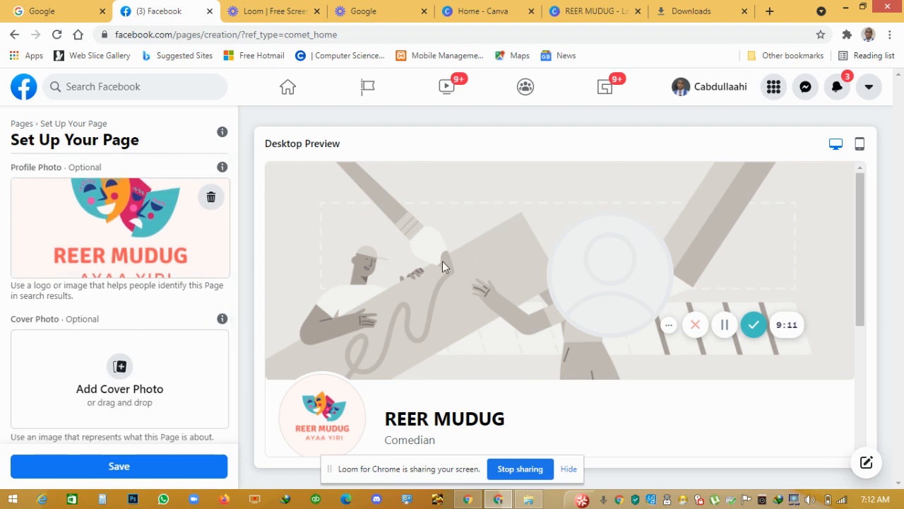
Step: Switch to the Canva home page, find the FACEBOOK COVER design type and create a new Facebook Cover design
left_click(477, 8)
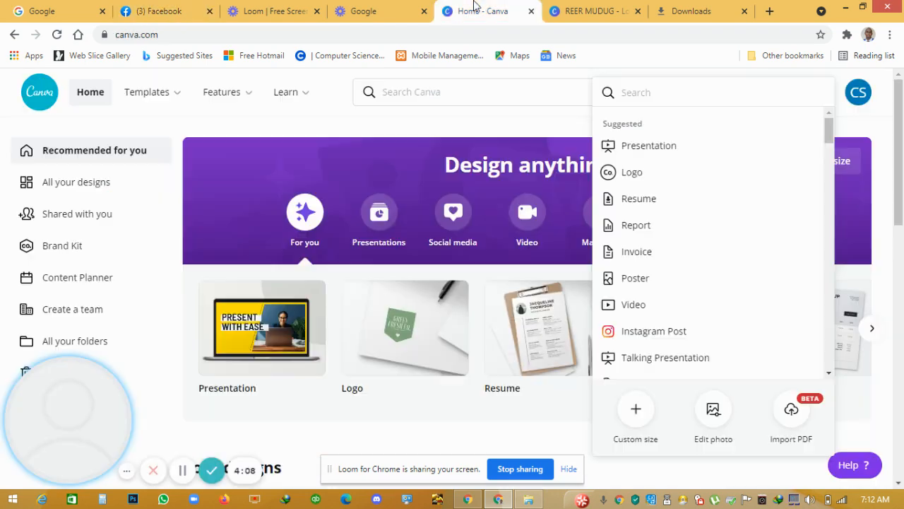
left_click(557, 100)
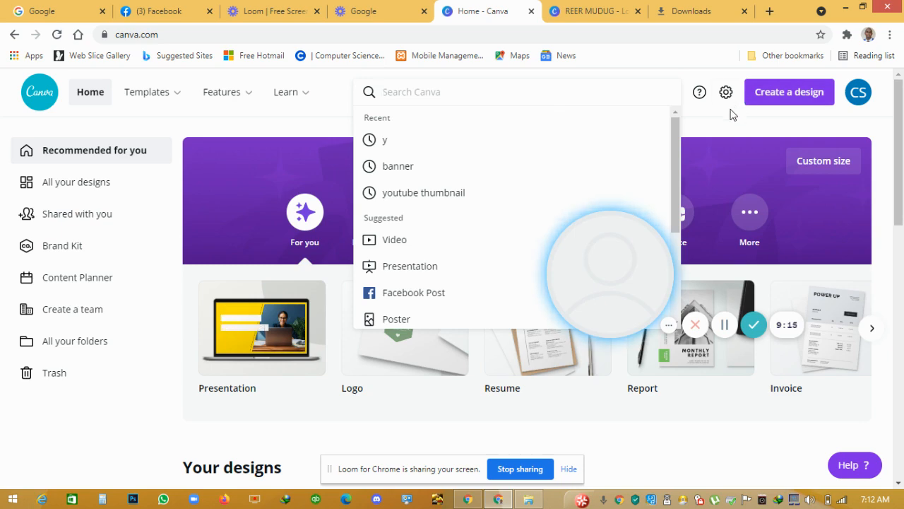
left_click(731, 113)
left_click(784, 96)
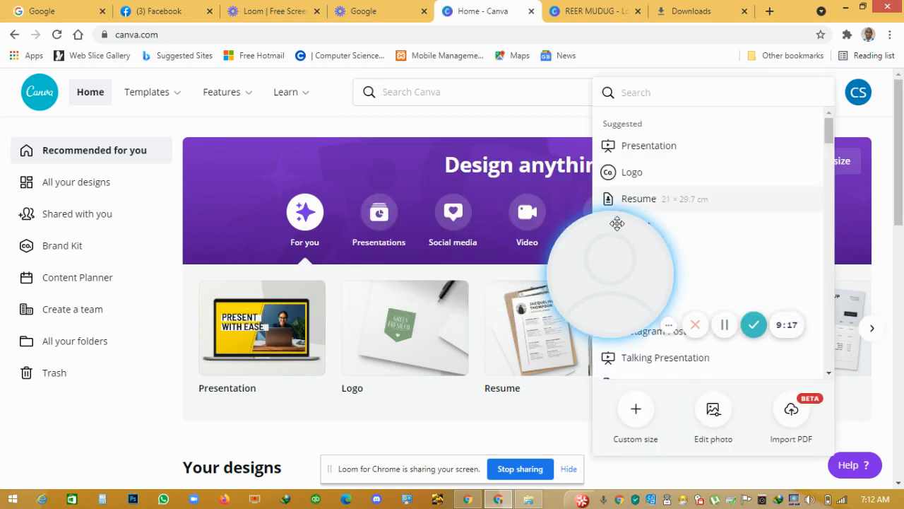
left_click_drag(616, 221, 195, 352)
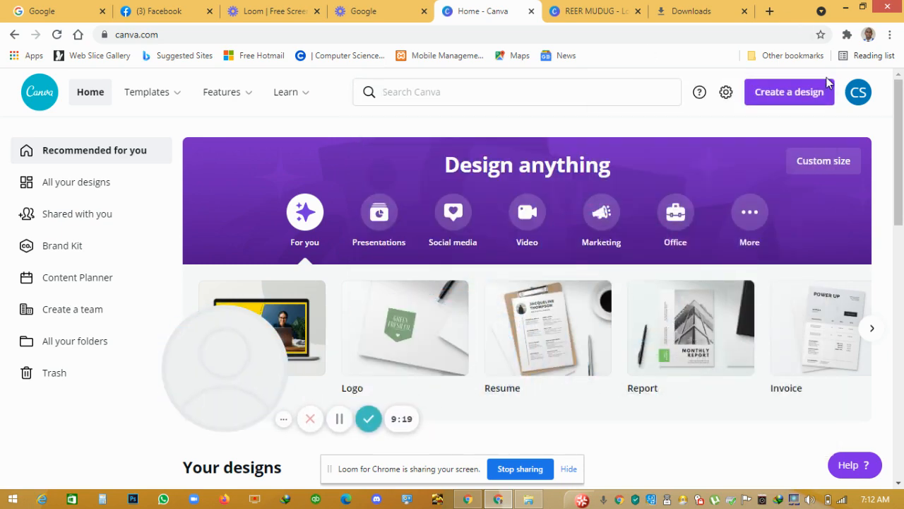
left_click(809, 106)
type("F")
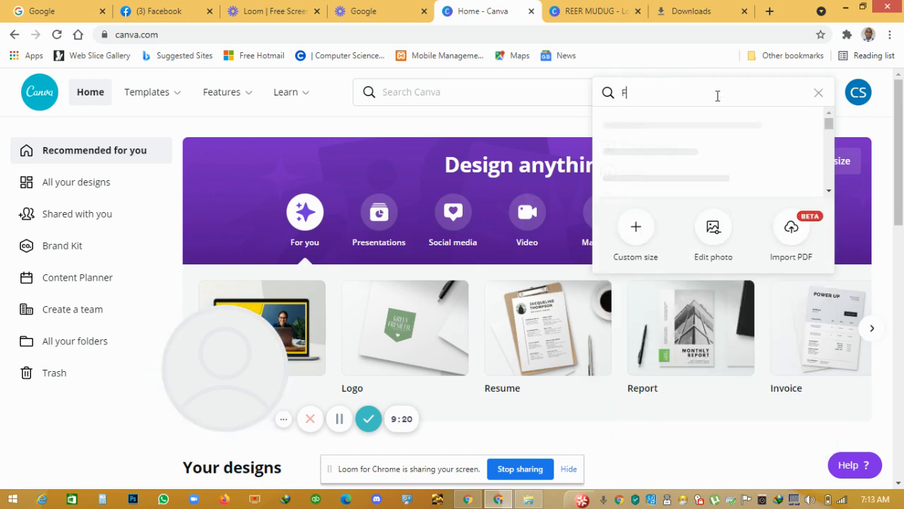
type("ACEBOOK COVER")
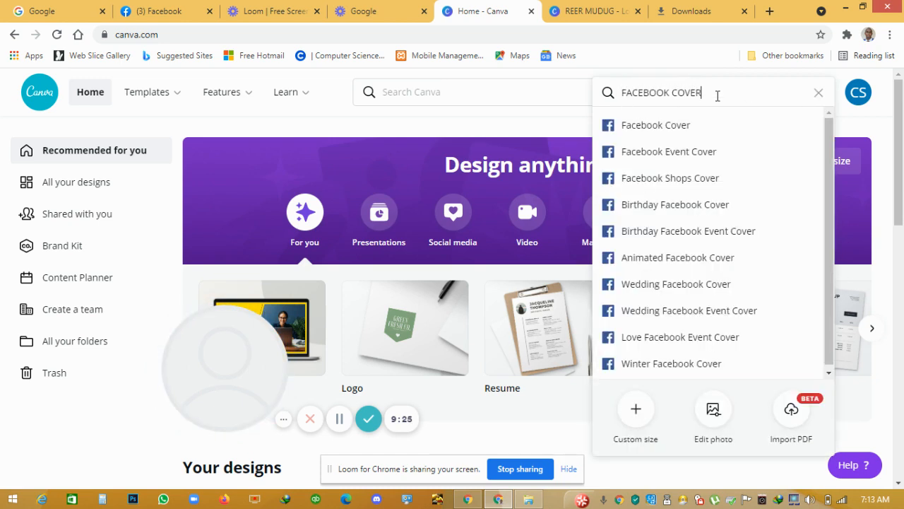
left_click(670, 126)
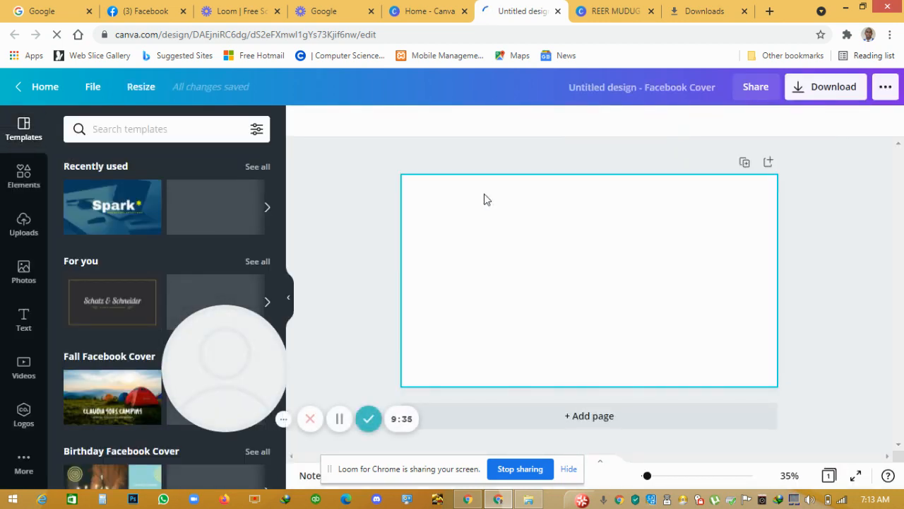
Step: Search the Facebook cover templates for comedy
left_click_drag(209, 349, 349, 415)
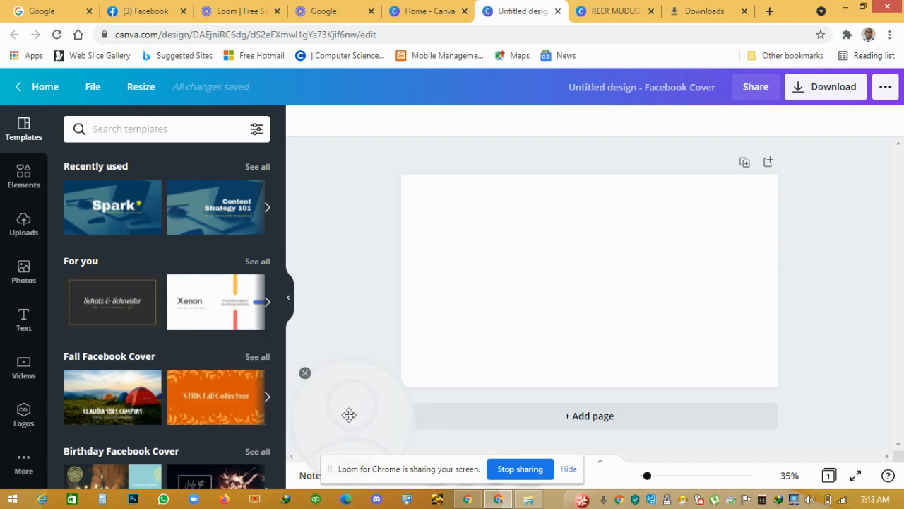
left_click(171, 124)
type("C")
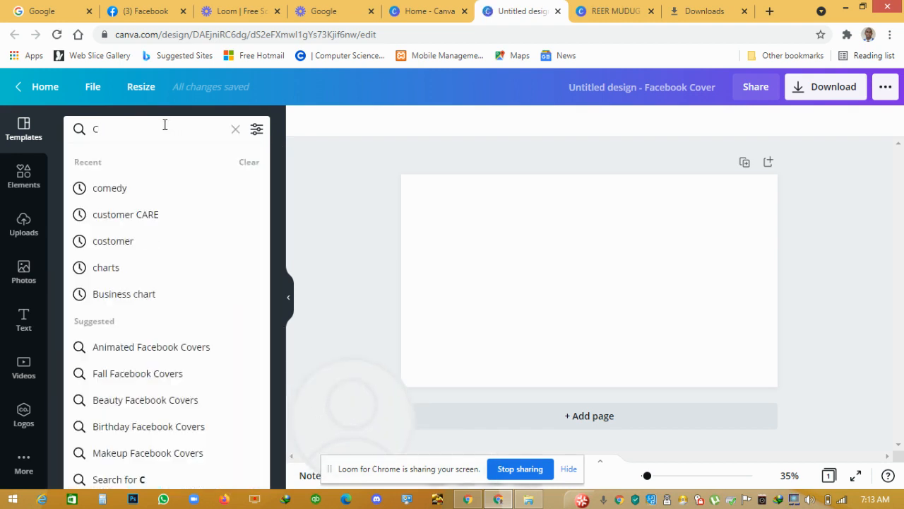
left_click(123, 190)
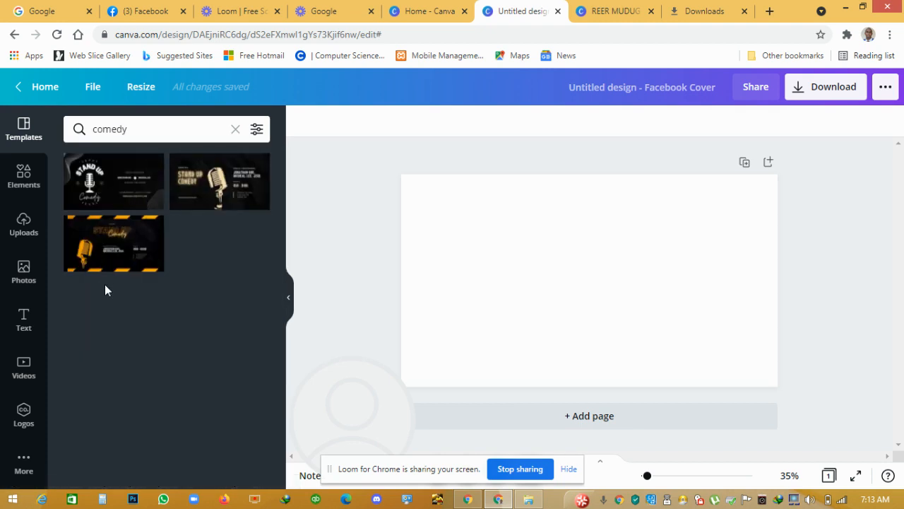
Step: Search the cover templates for JOKE instead, and try the suggested term jokes
left_click(164, 130)
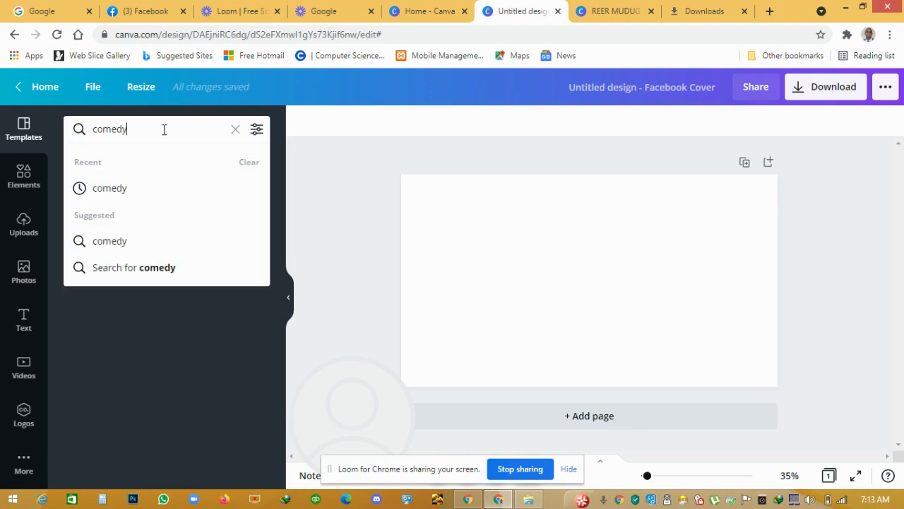
key("BackSpace")
key("BackSpace")
key("BackSpace")
key("BackSpace")
key("BackSpace")
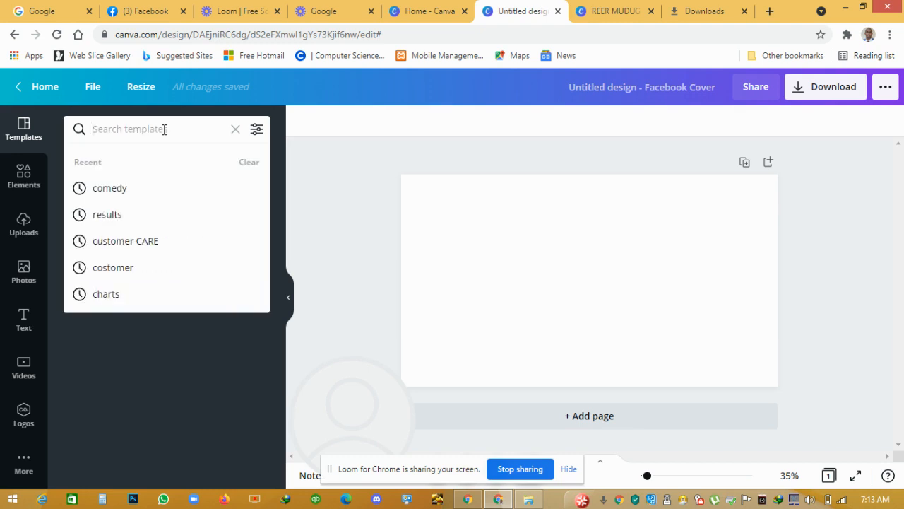
type("HOKE")
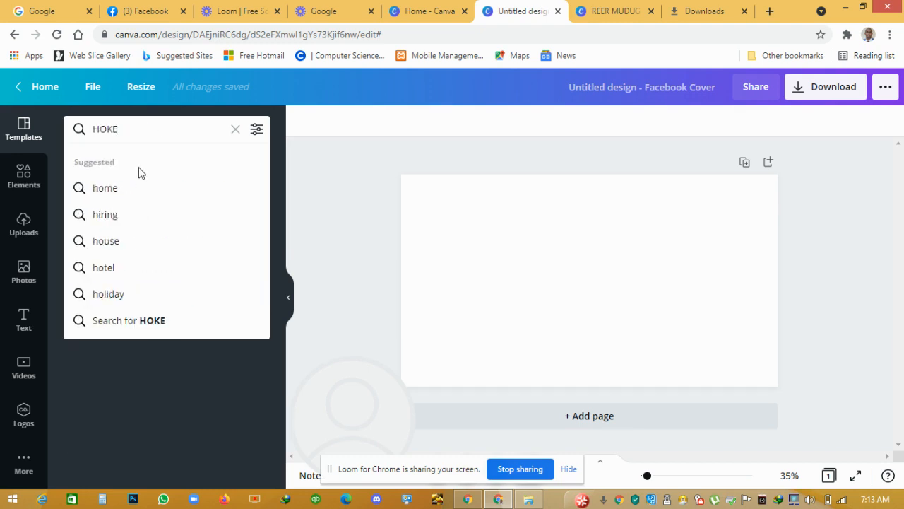
key("BackSpace")
key("BackSpace")
key("BackSpace")
type("J")
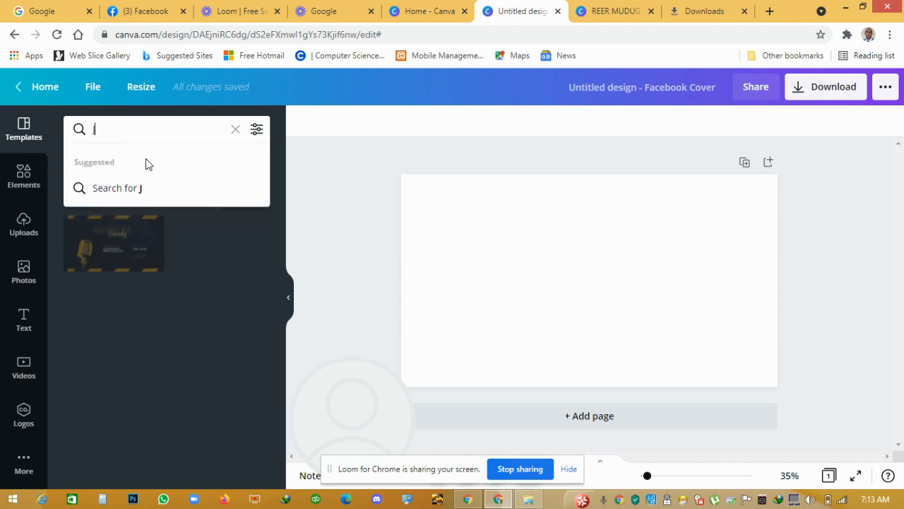
type("OKE")
key("Return")
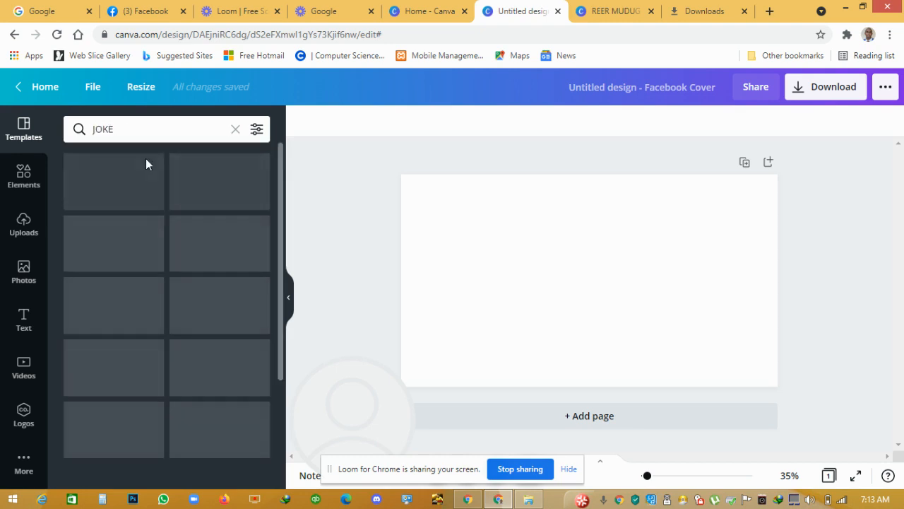
left_click(127, 123)
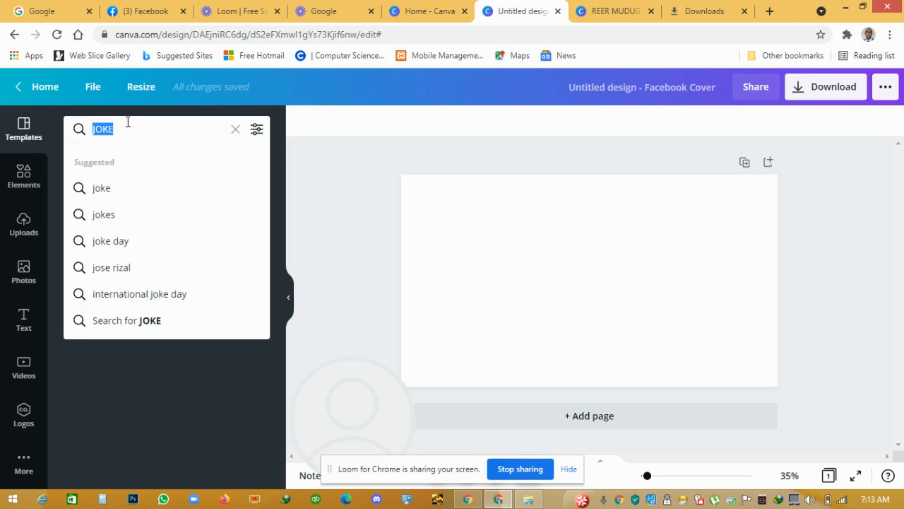
left_click(111, 213)
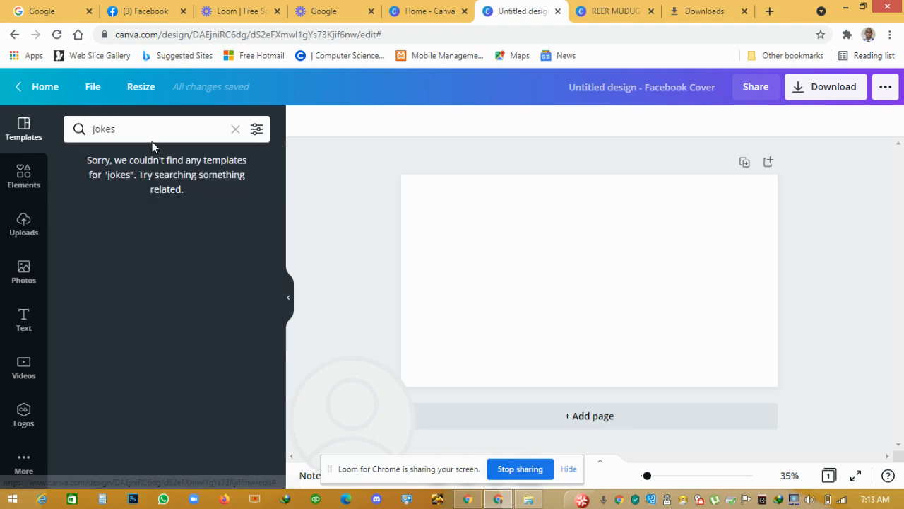
Step: Clear the template search and apply the HORIZONS template from the Winter Facebook Cover group to the blank page
left_click(161, 128)
type("co")
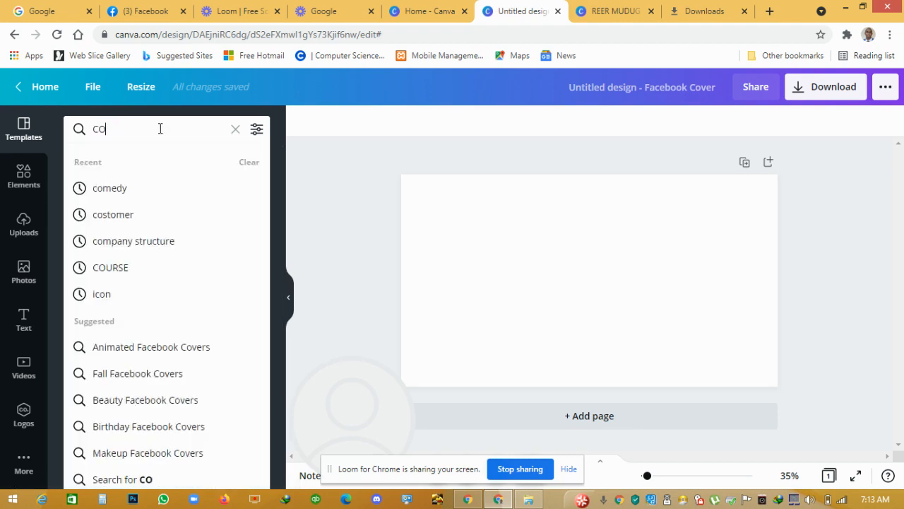
key("BackSpace")
key("BackSpace")
left_click(373, 252)
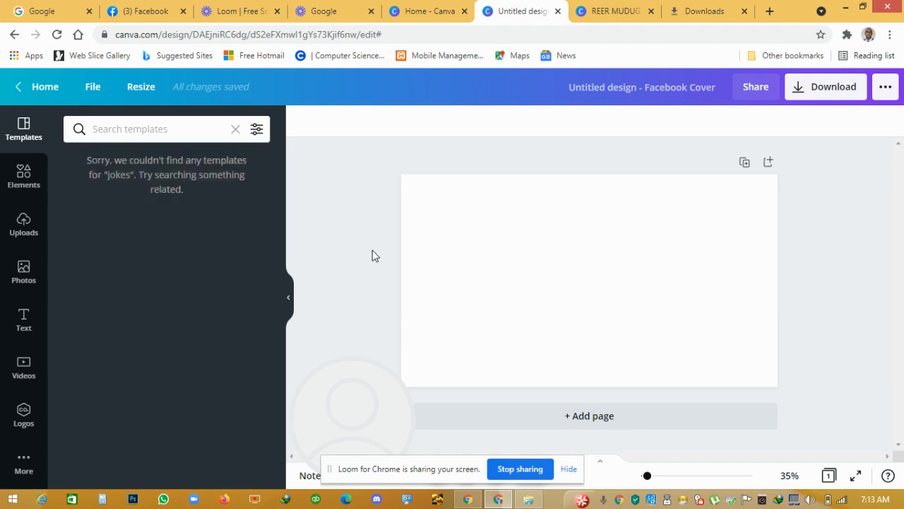
left_click(237, 130)
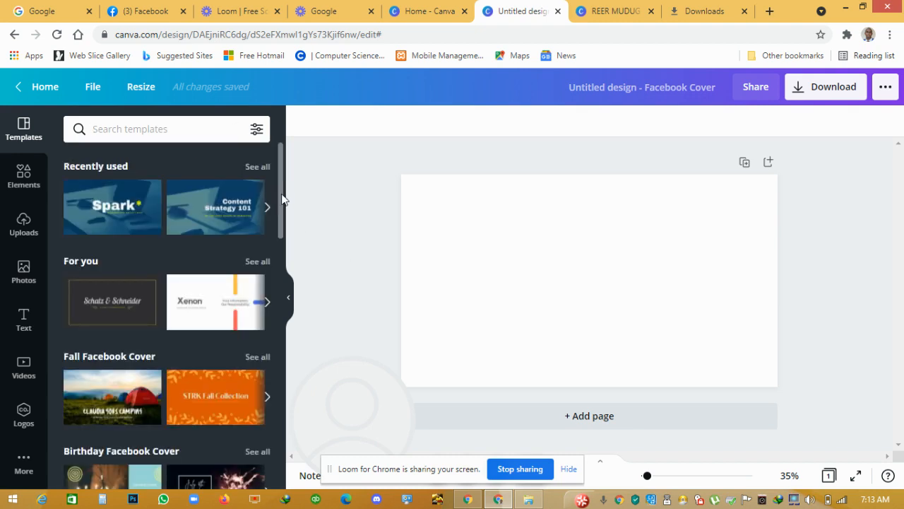
left_click_drag(282, 192, 297, 308)
left_click_drag(299, 310, 296, 423)
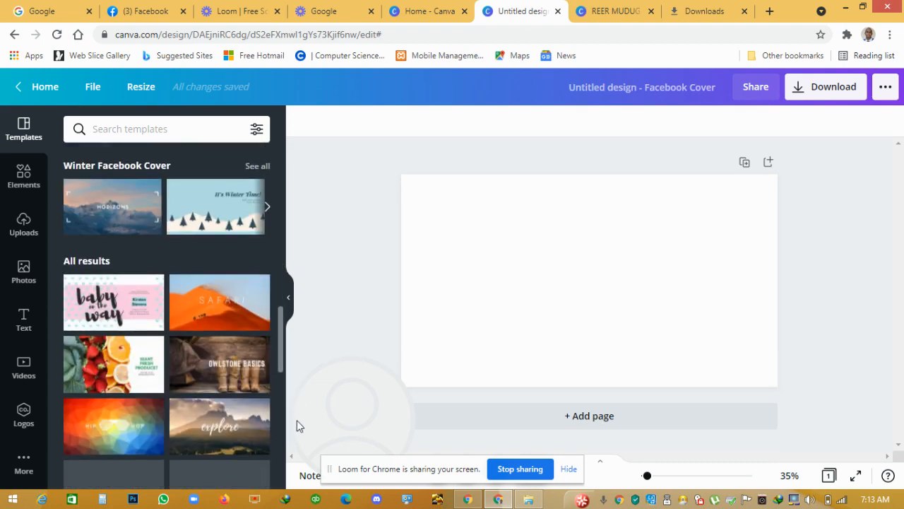
left_click_drag(102, 196, 417, 208)
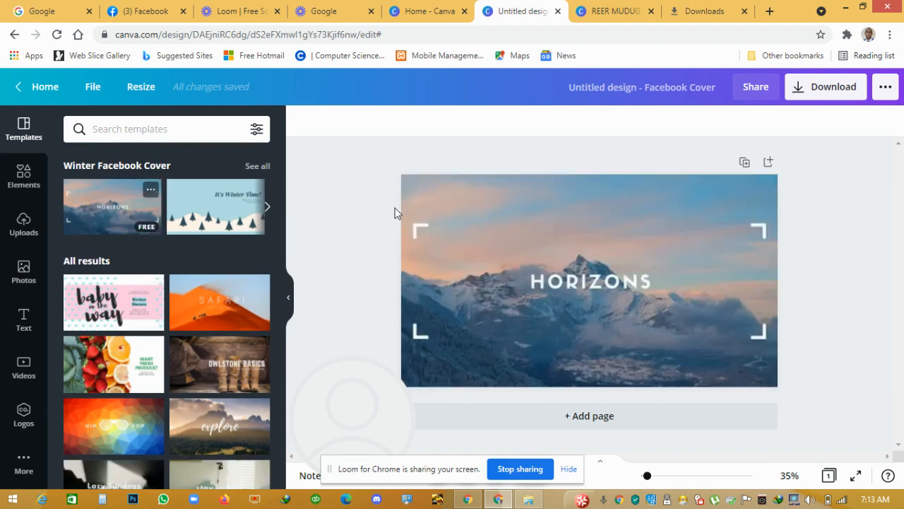
Step: Replace the HORIZONS heading on the cover with QOSOL IYO QARAAXO
left_click(613, 285)
double_click(613, 286)
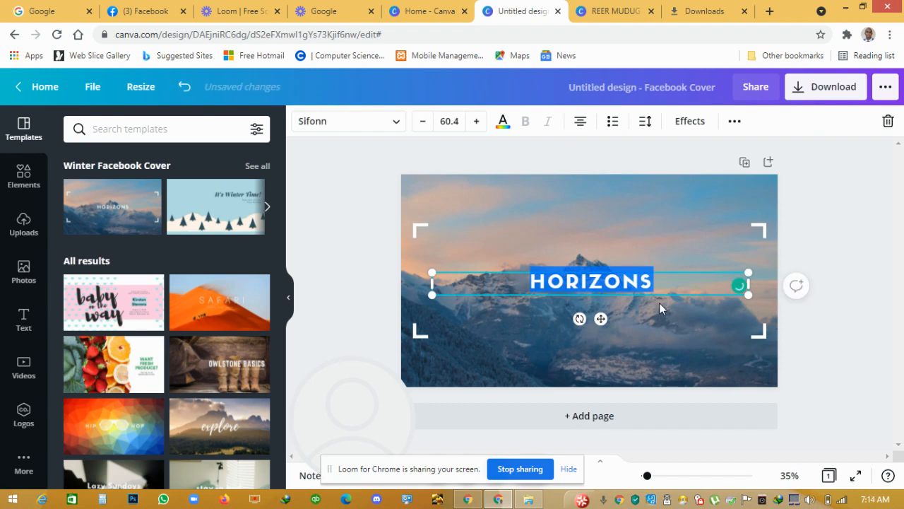
type("QOOY")
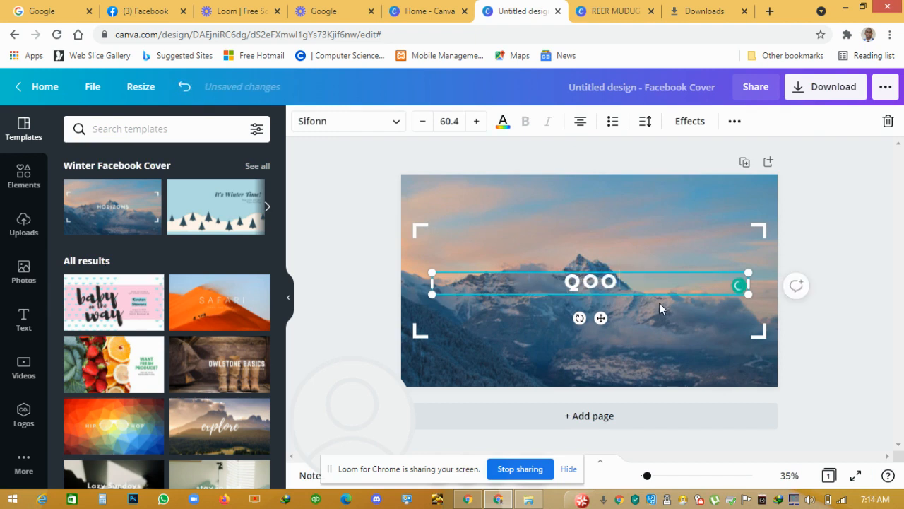
key("BackSpace")
key("BackSpace")
type("SIL")
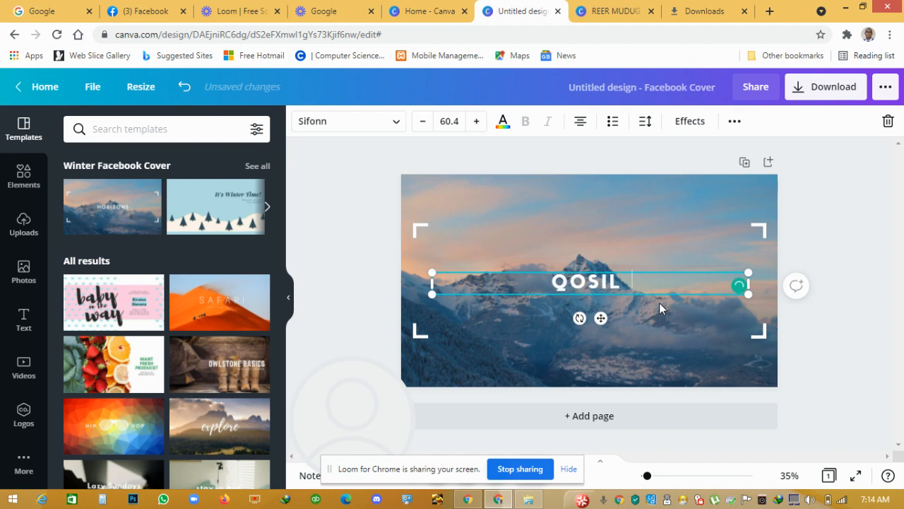
key("BackSpace")
key("BackSpace")
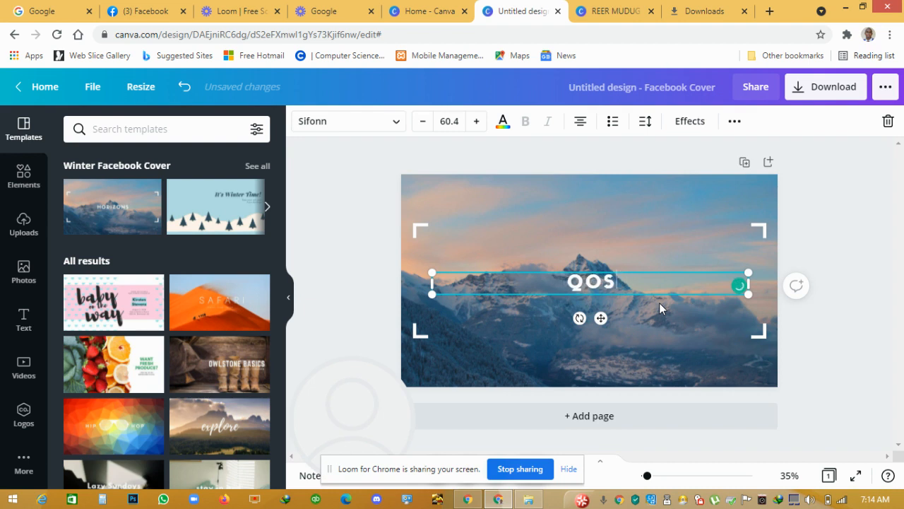
type("OL IYO")
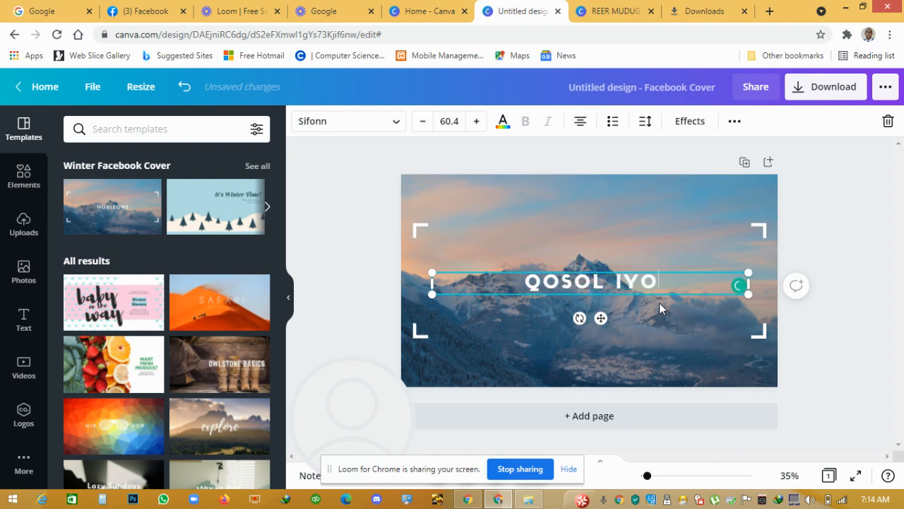
type(" QARAAXO")
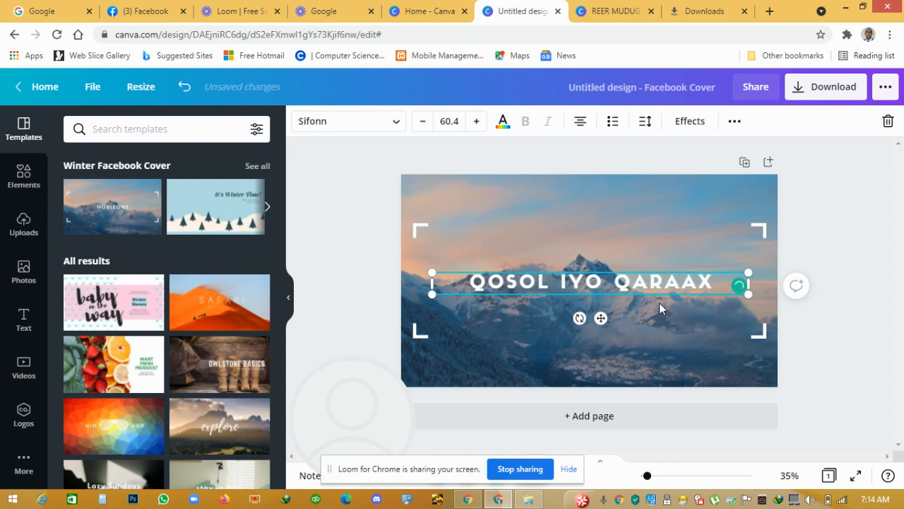
left_click(860, 227)
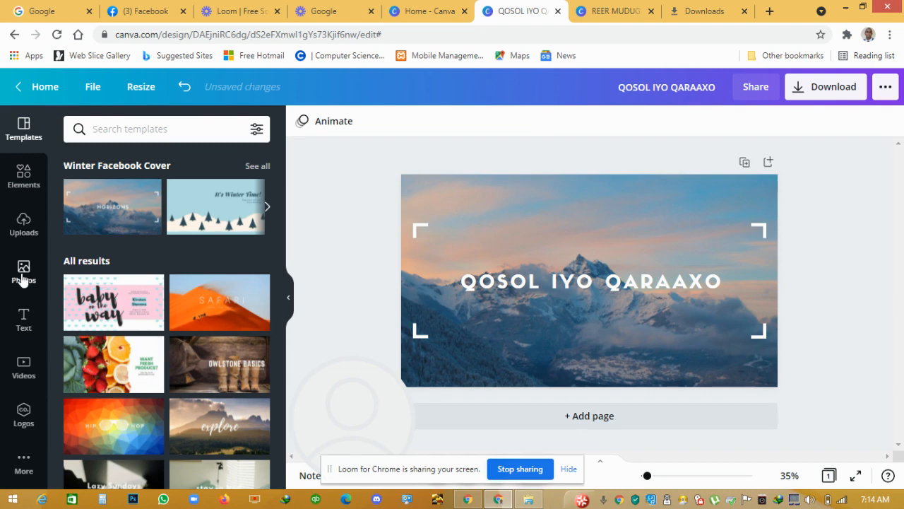
Step: Search the elements for JOKE and add the winking emoji with its tongue out to the cover
left_click(33, 191)
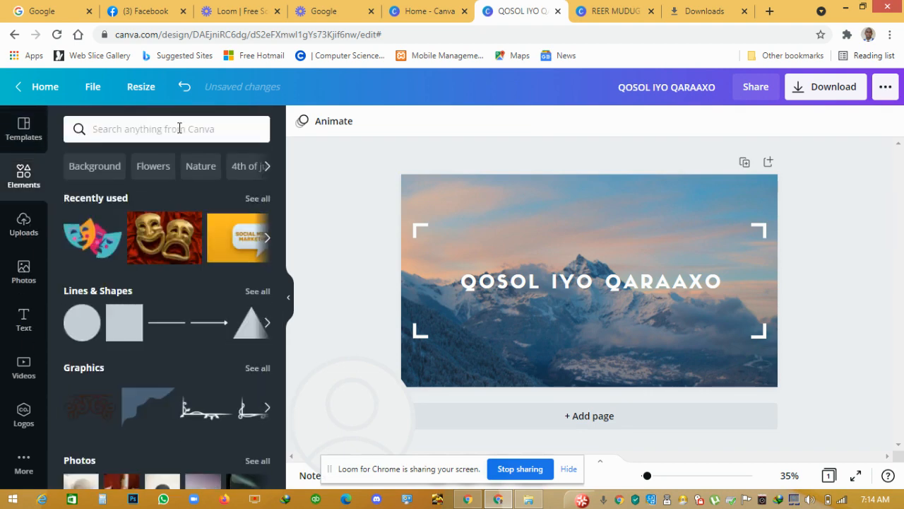
left_click(179, 128)
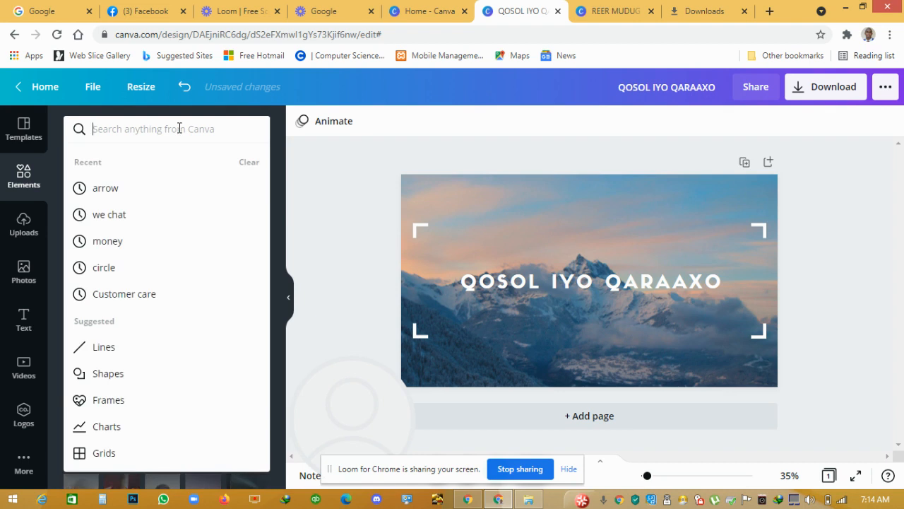
type("JOKE")
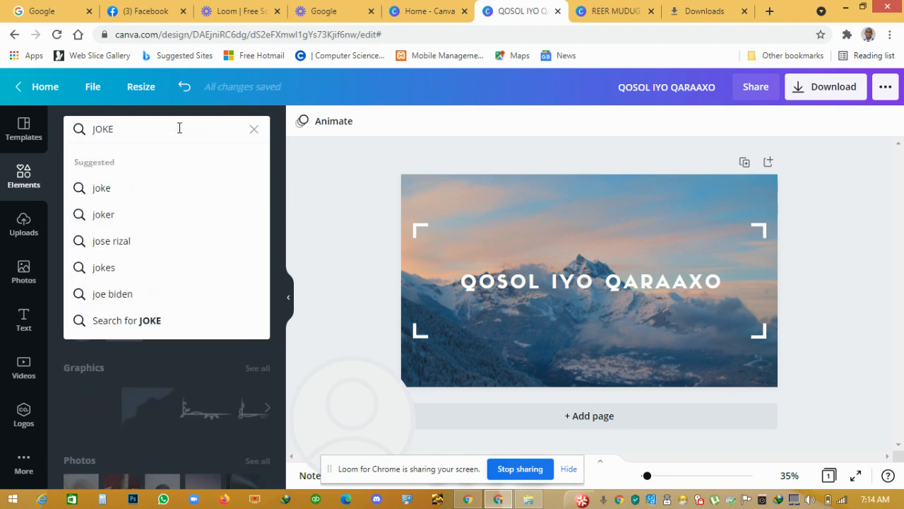
key("Return")
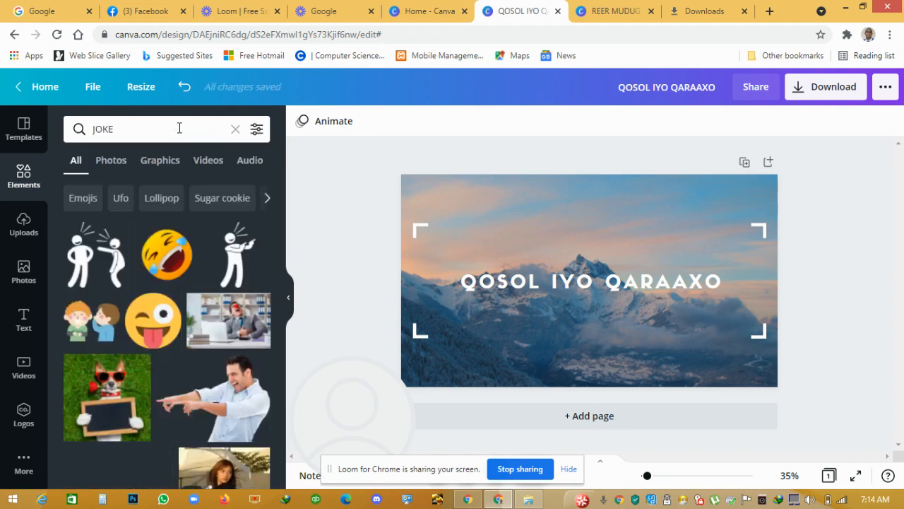
left_click(152, 321)
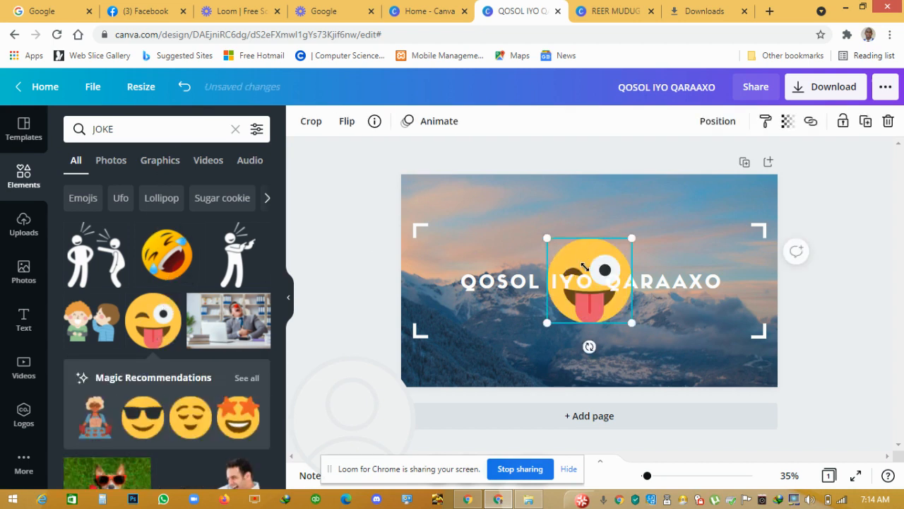
Step: Shrink the winking emoji and place it just above the end of the QOSOL IYO QARAAXO heading
left_click_drag(584, 266, 701, 243)
left_click(611, 211)
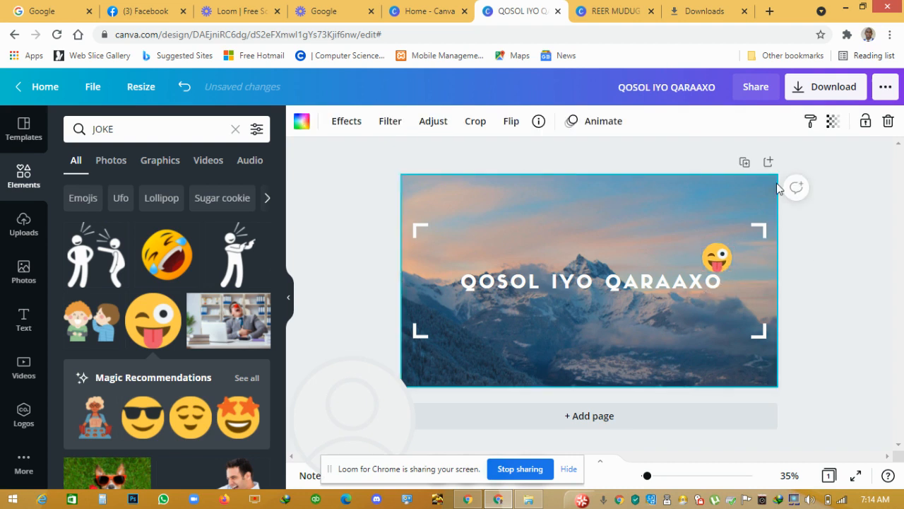
left_click(882, 208)
left_click(719, 255)
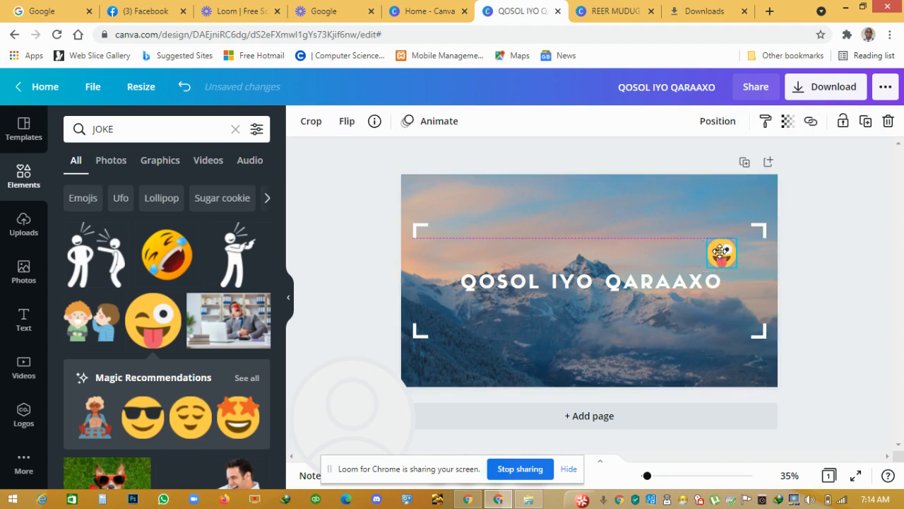
Step: Download the cover design as a PNG at size 1
left_click(812, 87)
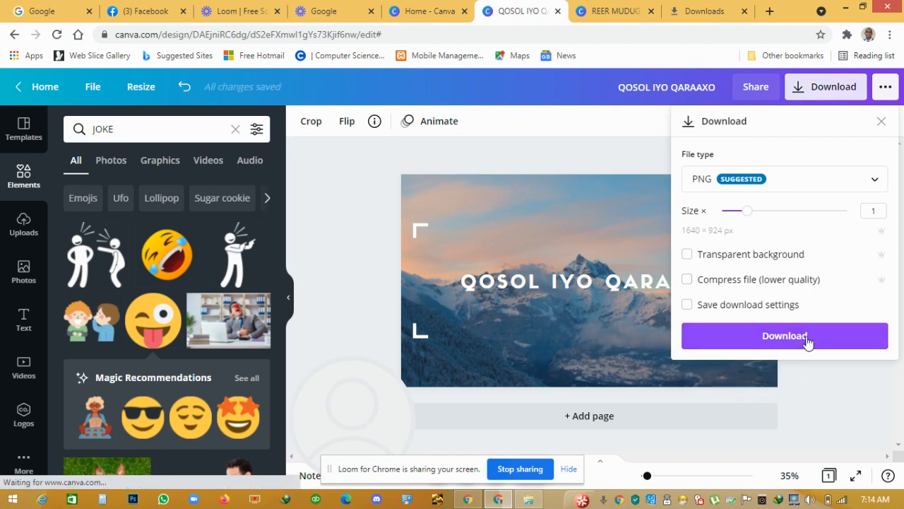
left_click(808, 339)
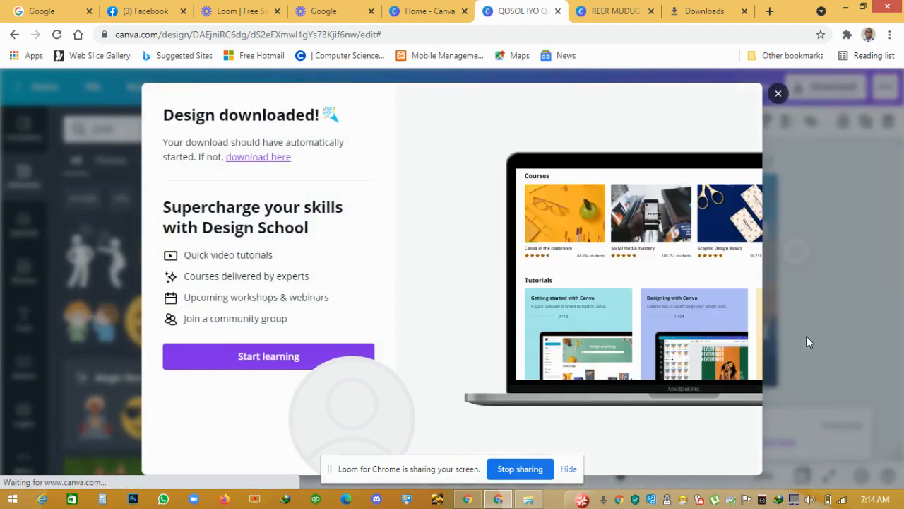
Step: Switch to the Facebook page setup and save the REER MUDUG page
left_click(656, 6)
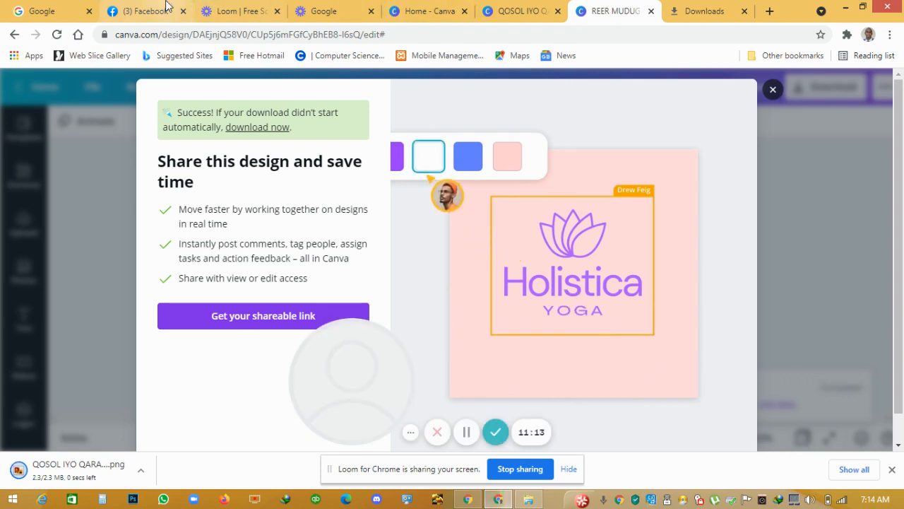
left_click(145, 10)
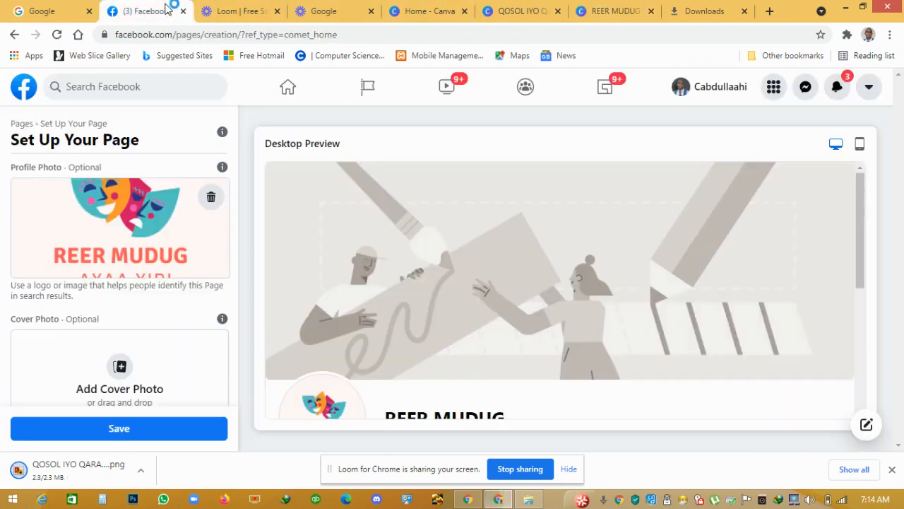
left_click(149, 428)
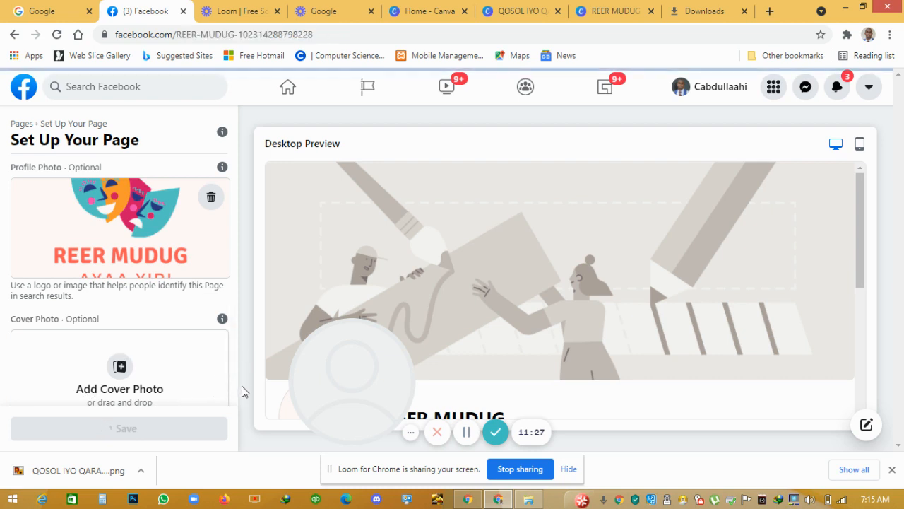
Step: Try to add QOSOL IYO QARAAXO.png from Downloads as the cover photo in the page setup
left_click(133, 379)
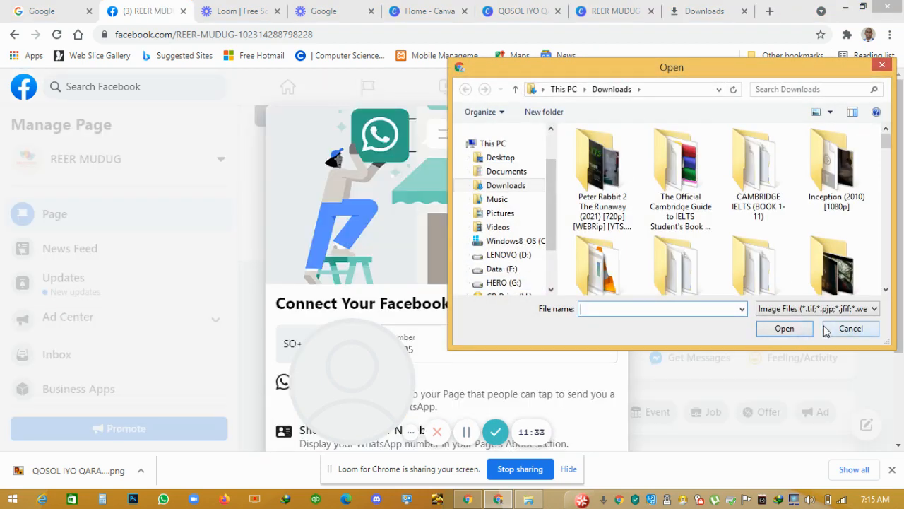
left_click(600, 213)
key("q")
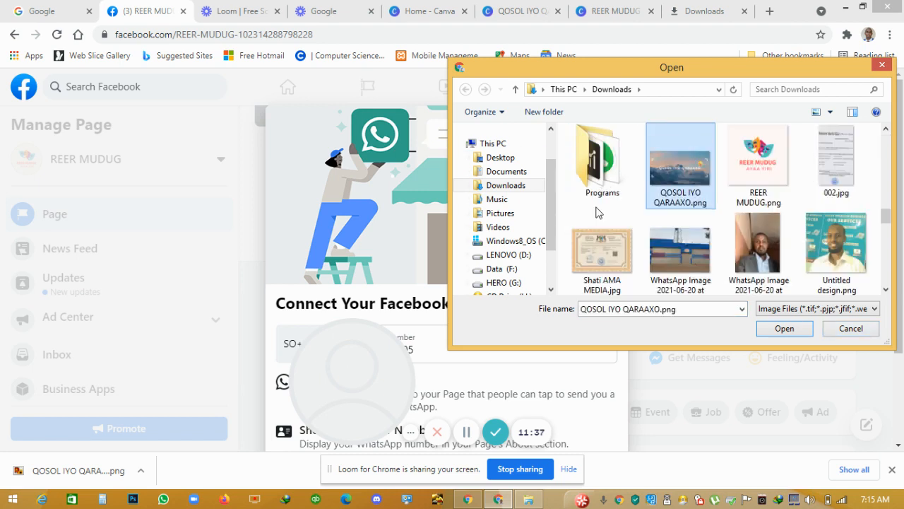
left_click(788, 331)
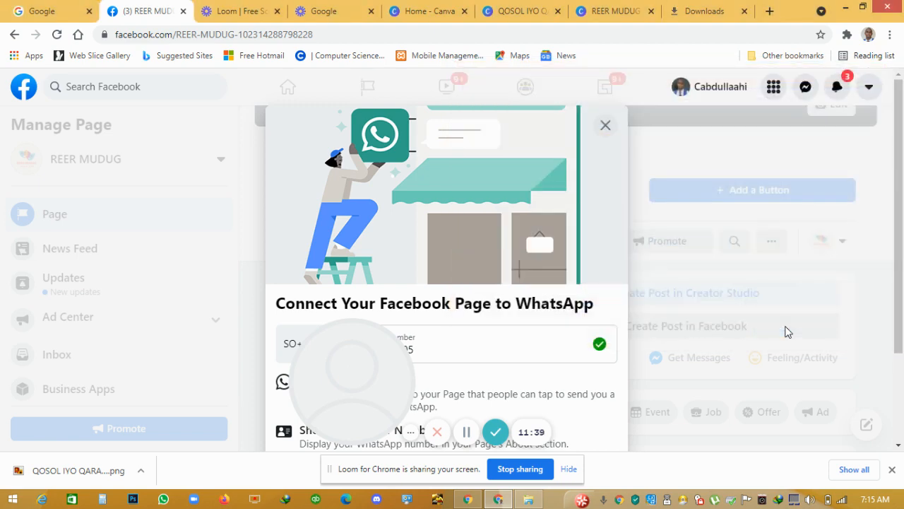
Step: Dismiss the offer to connect the page to WhatsApp and confirm leaving it
left_click_drag(900, 270, 902, 369)
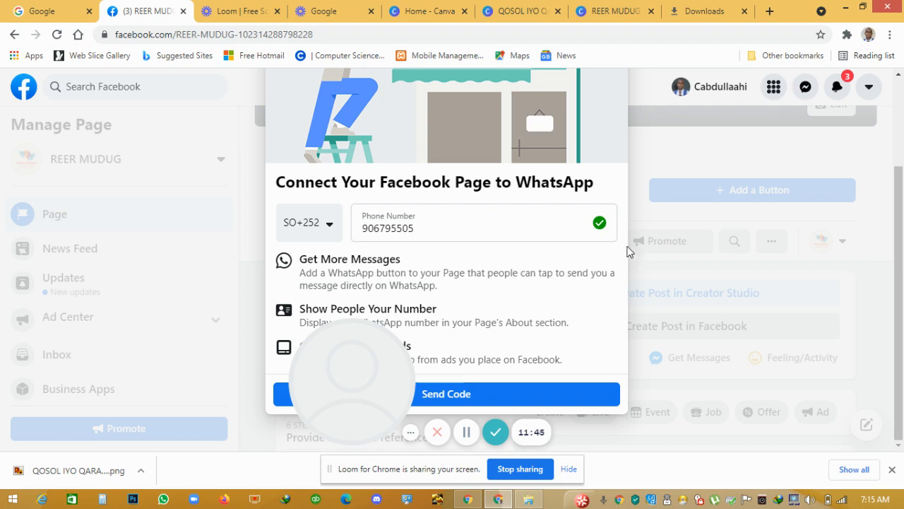
scroll(895, 225, "up", 2)
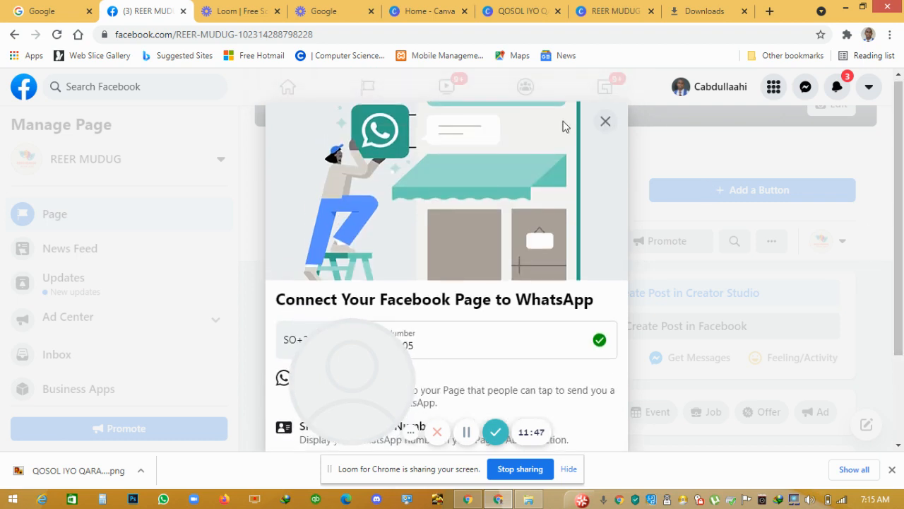
left_click(607, 121)
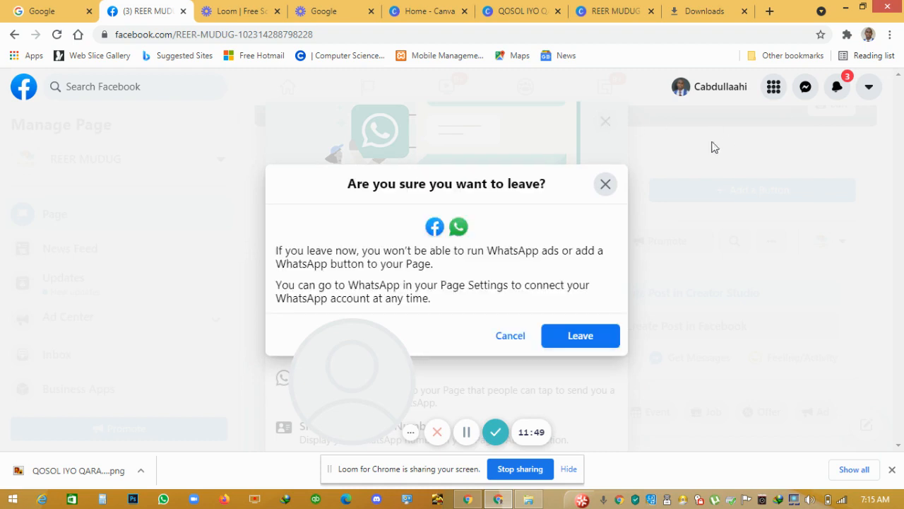
left_click(577, 339)
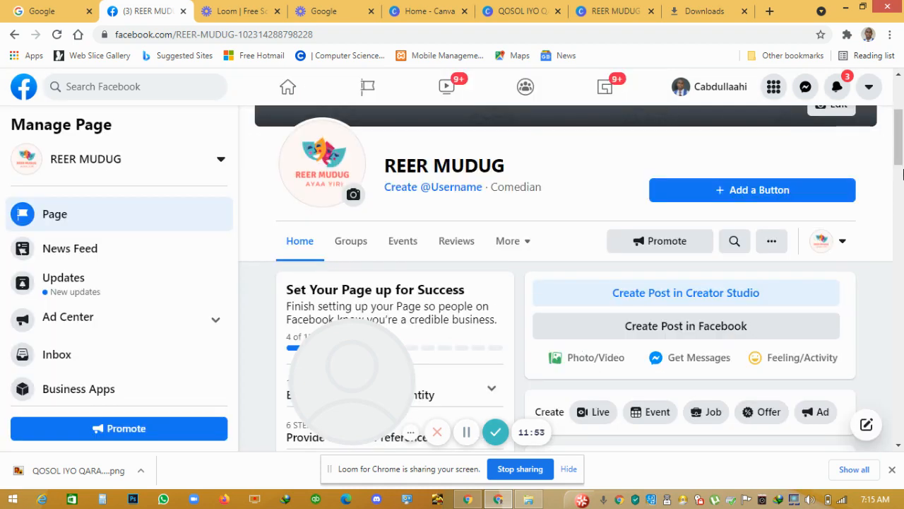
scroll(902, 173, "up", 3)
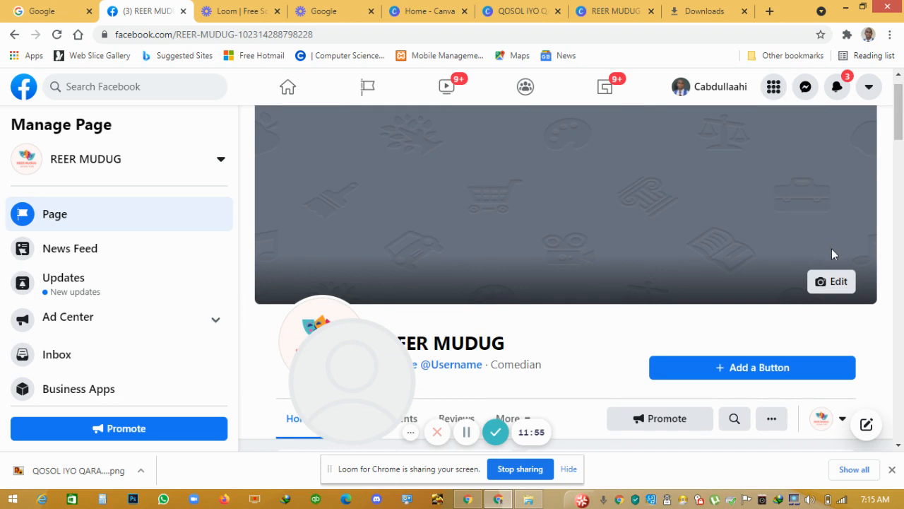
left_click(831, 282)
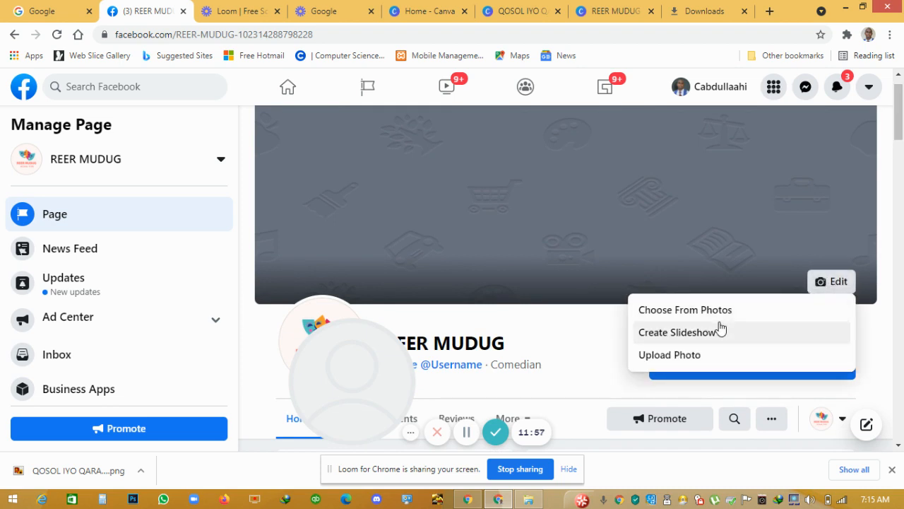
left_click(720, 312)
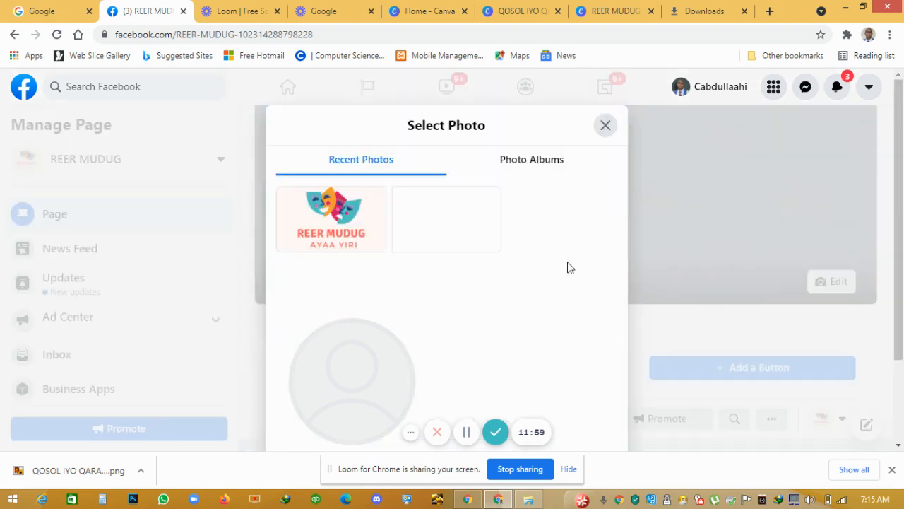
left_click_drag(375, 359, 696, 216)
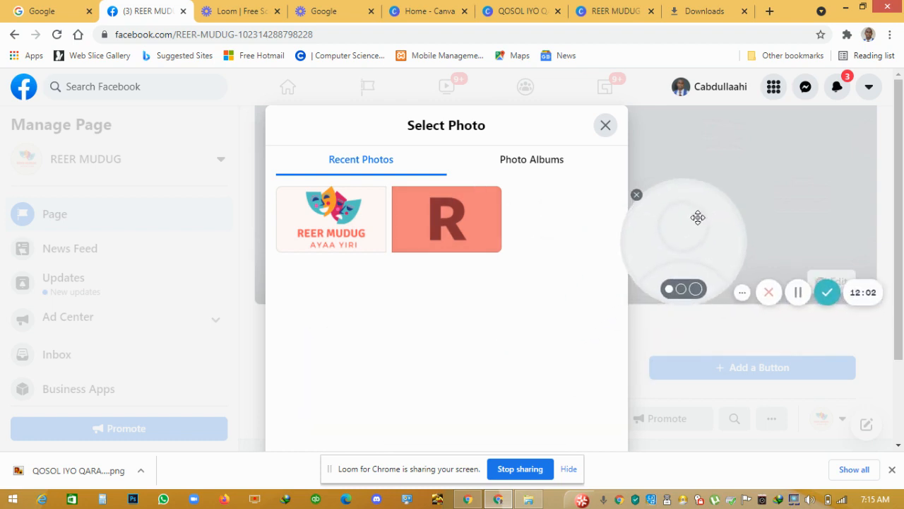
left_click(605, 126)
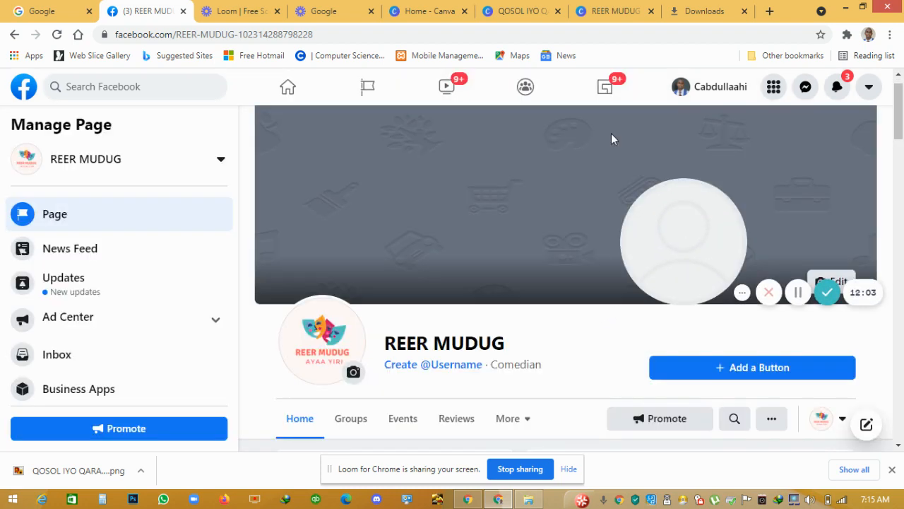
Step: Upload QOSOL IYO QARAAXO.png from Downloads as the page's cover photo
left_click(839, 282)
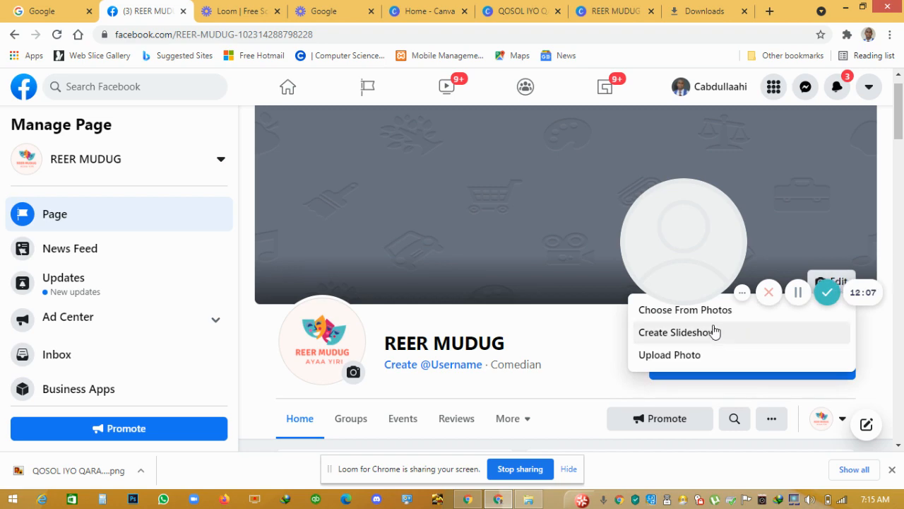
left_click(675, 357)
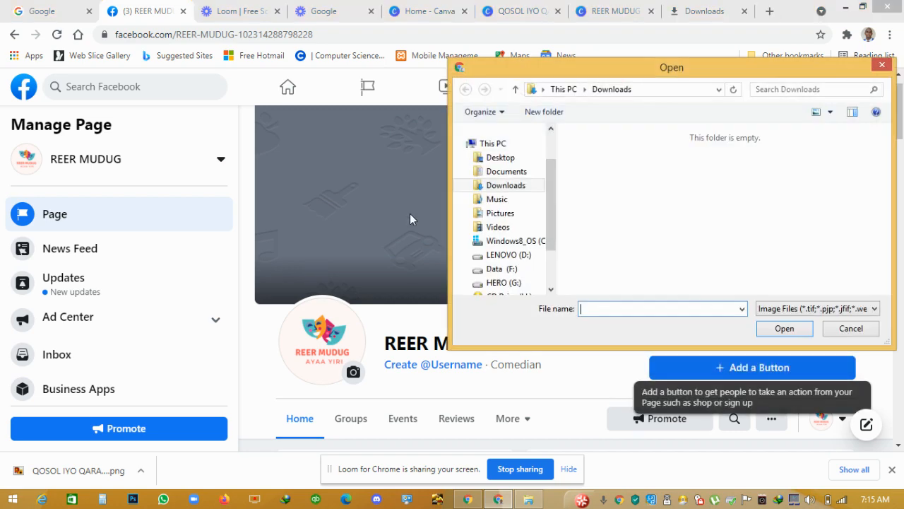
left_click(670, 193)
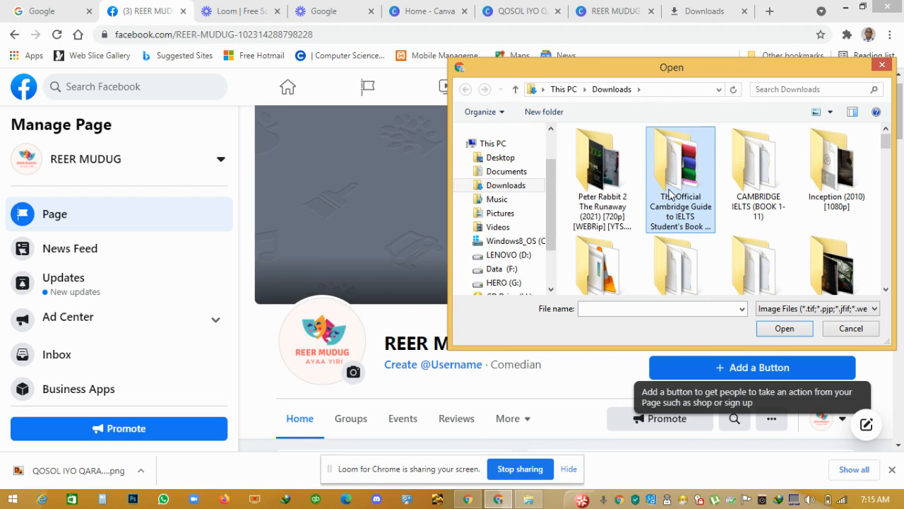
scroll(669, 192, "down", 5)
left_click(670, 193)
left_click(775, 328)
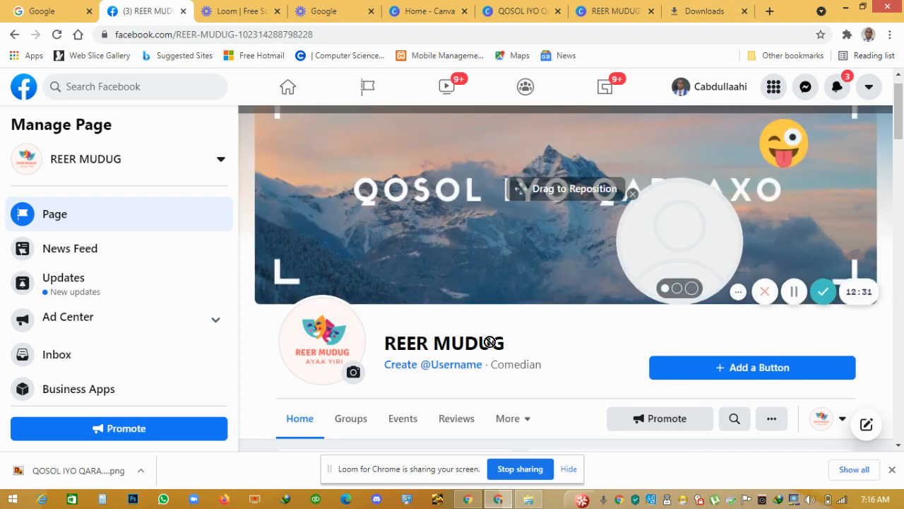
Step: Save the QOSOL IYO QARAAXO image as the REER MUDUG page's cover photo
scroll(417, 449, "down", 1)
left_click_drag(573, 321, 565, 355)
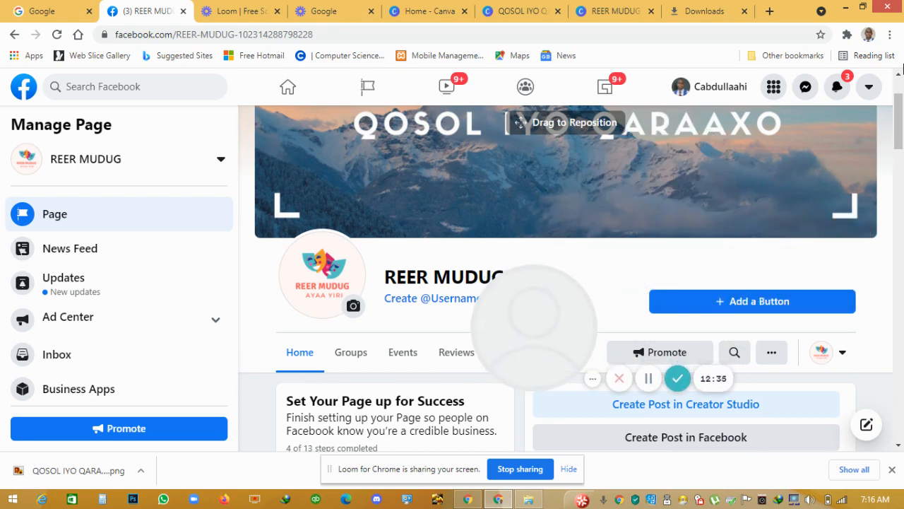
left_click_drag(902, 117, 903, 87)
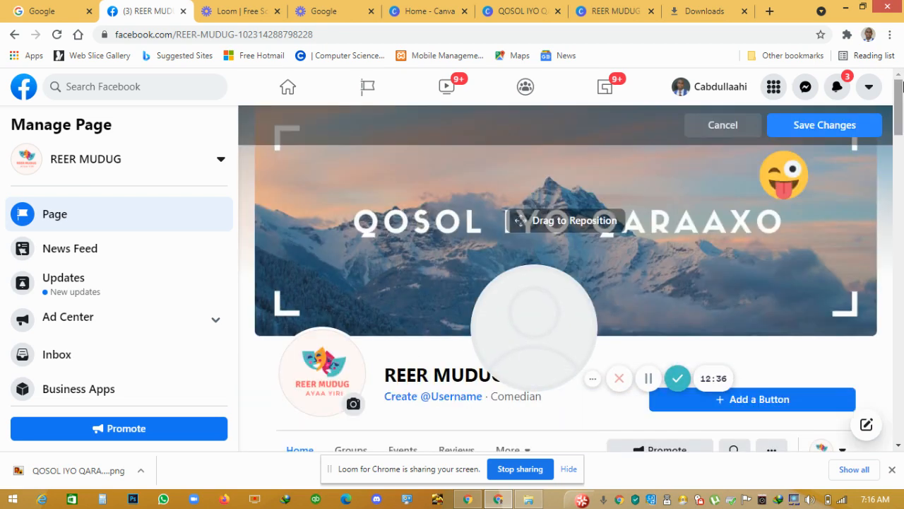
left_click(825, 126)
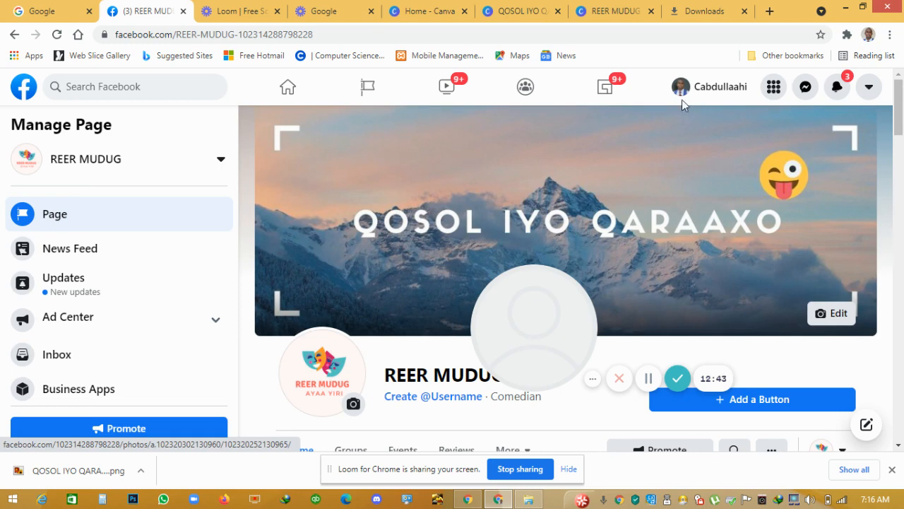
Step: View the AMA MEDIA page at facebook.com/AMAMEDIASOM in a new tab as a username example and close that tab
left_click(770, 10)
type("FACebook.com")
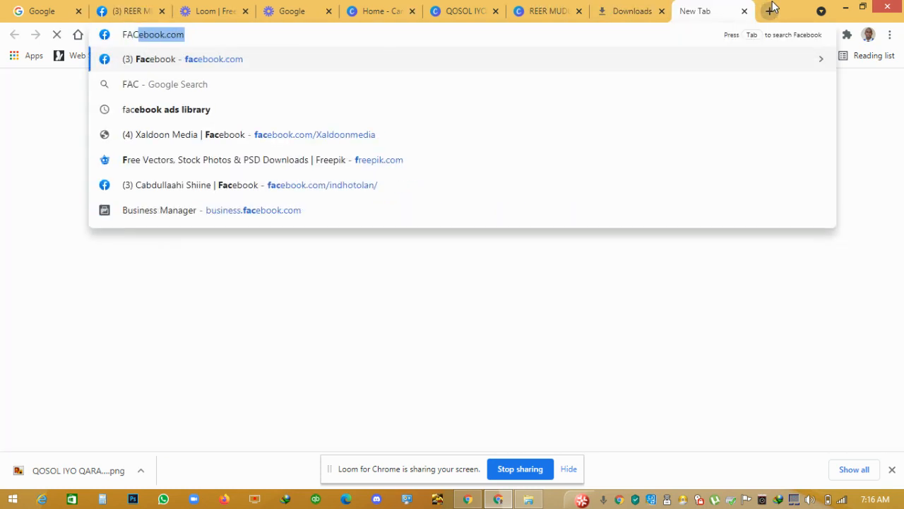
key("Right")
type("/")
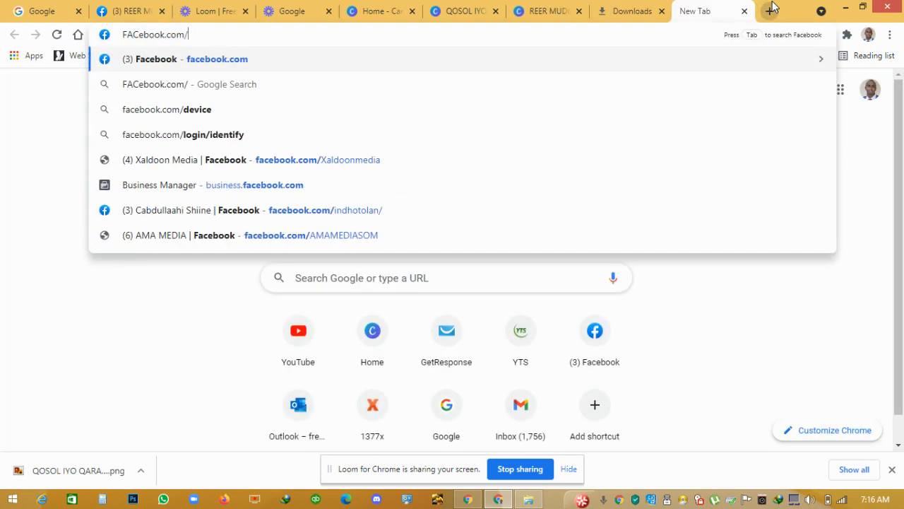
type("AMA")
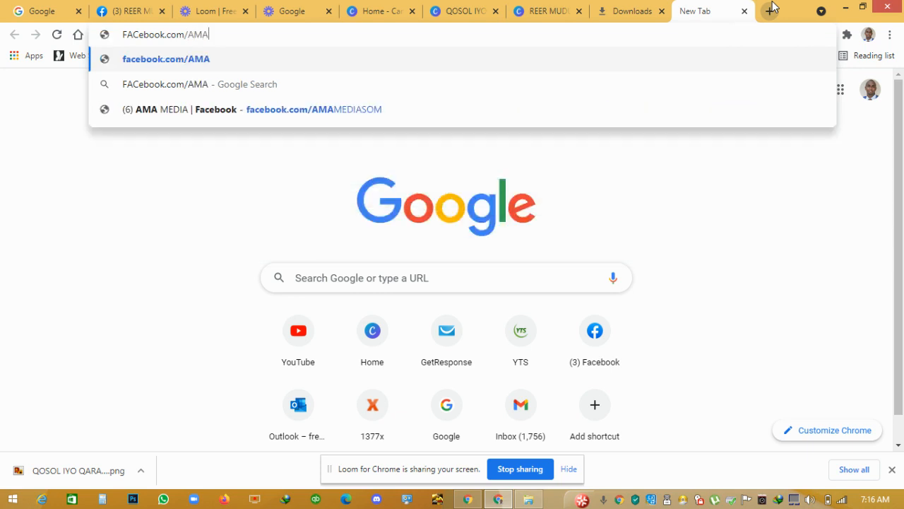
type("MEDIASOM")
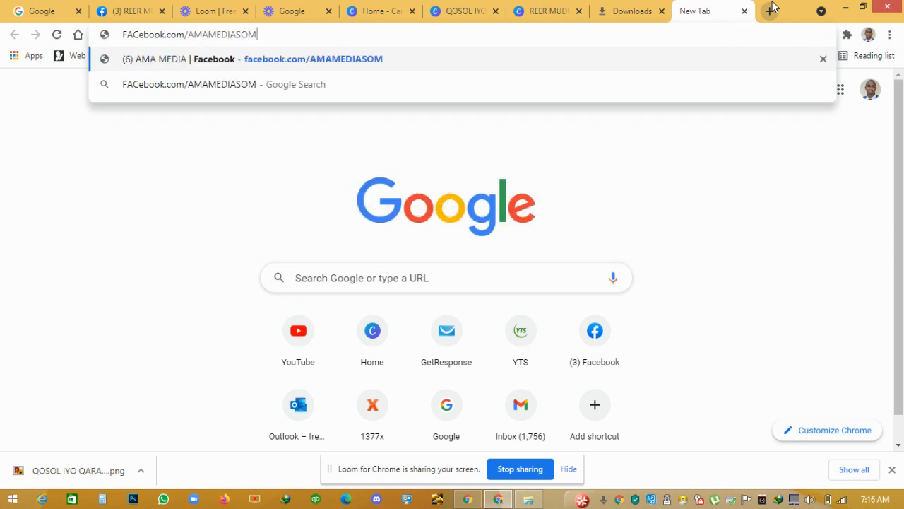
key("Return")
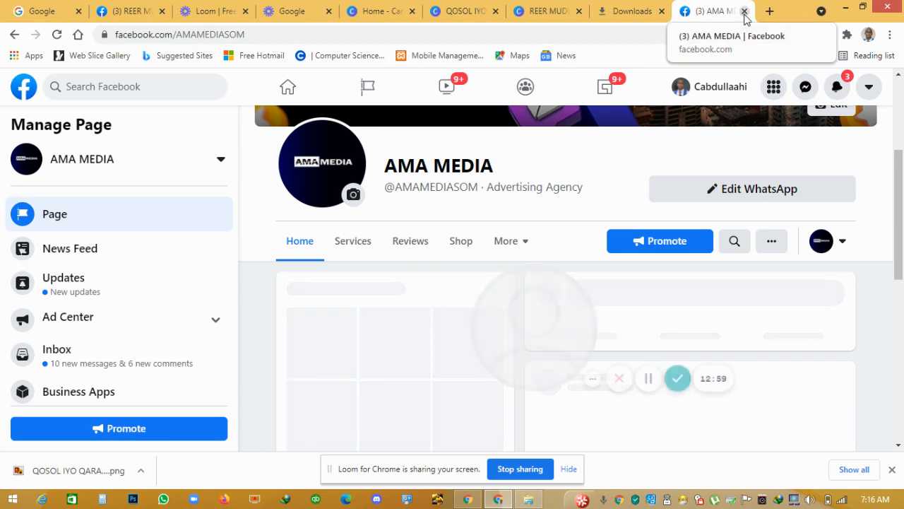
left_click(744, 11)
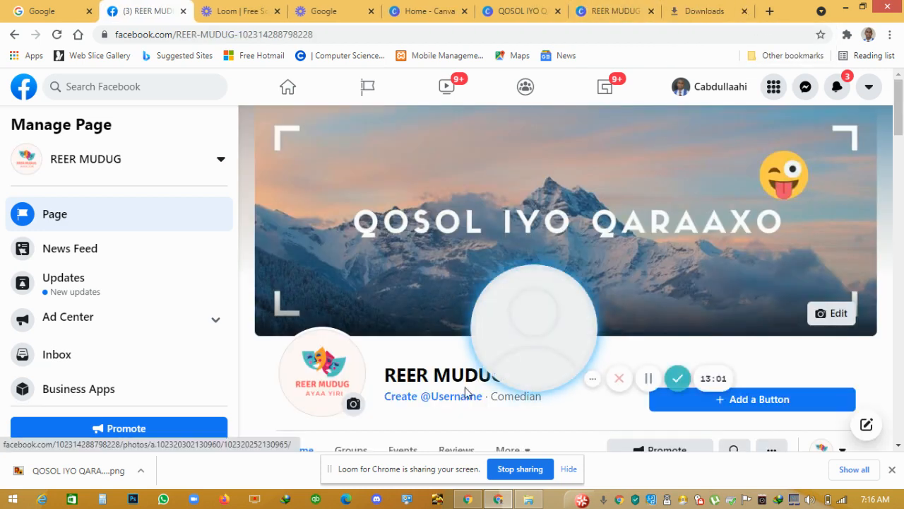
Step: Try to create the username reermudug for the REER MUDUG page and cancel the username dialog
left_click_drag(540, 359, 722, 220)
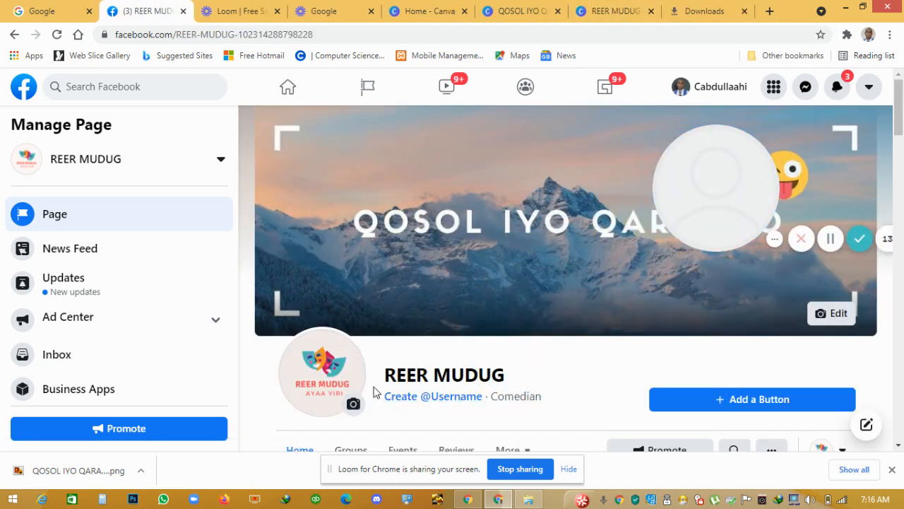
left_click(438, 396)
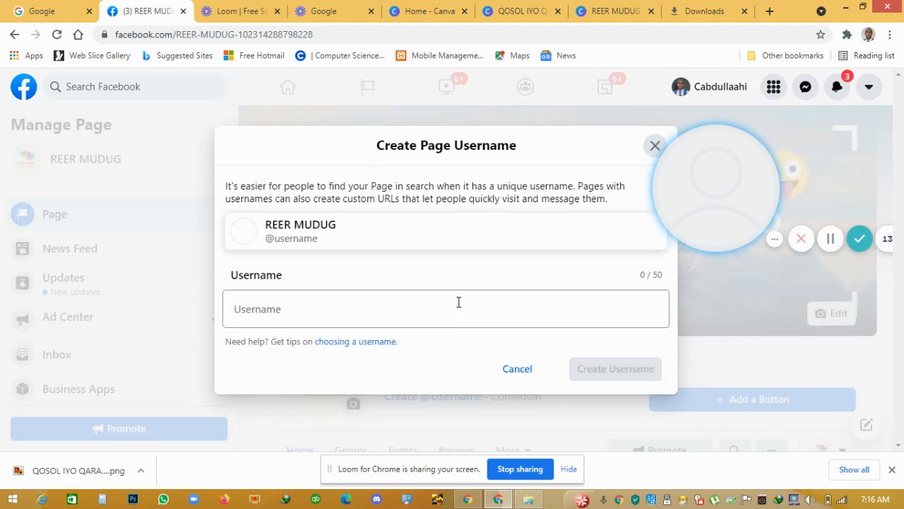
left_click(421, 312)
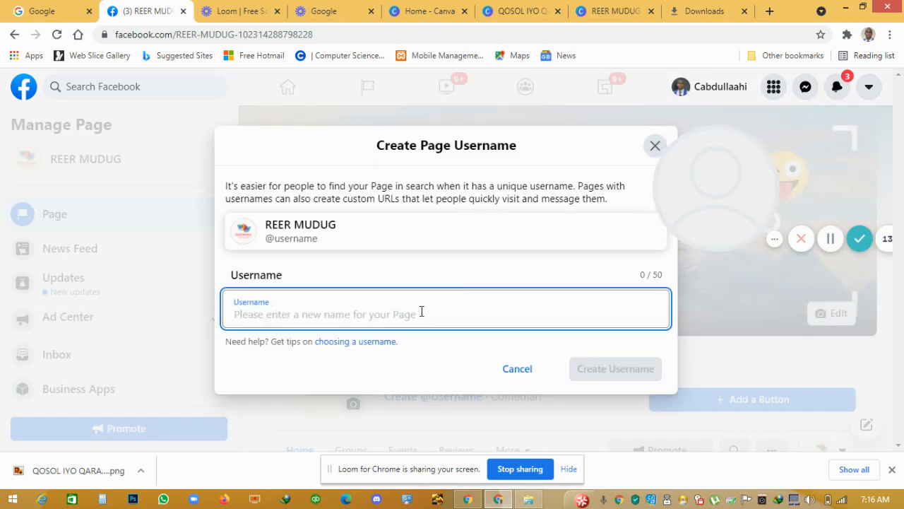
type("reermudug")
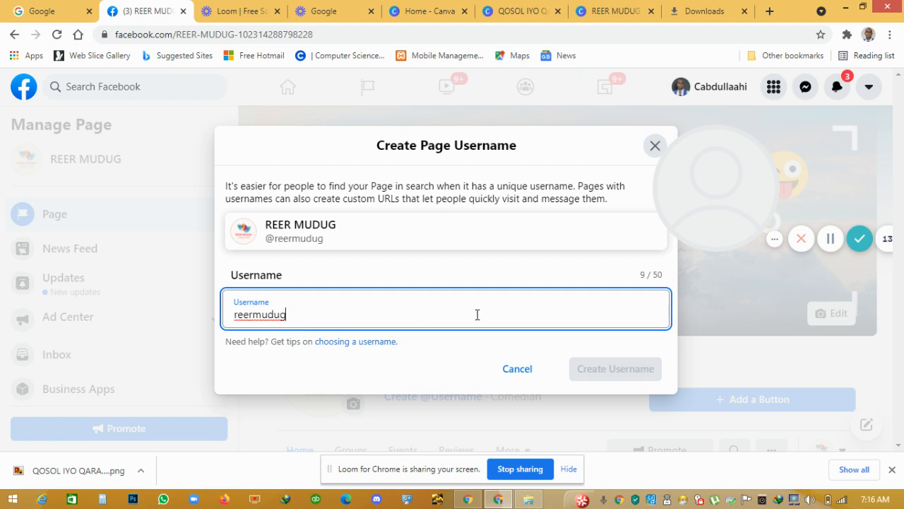
left_click(486, 343)
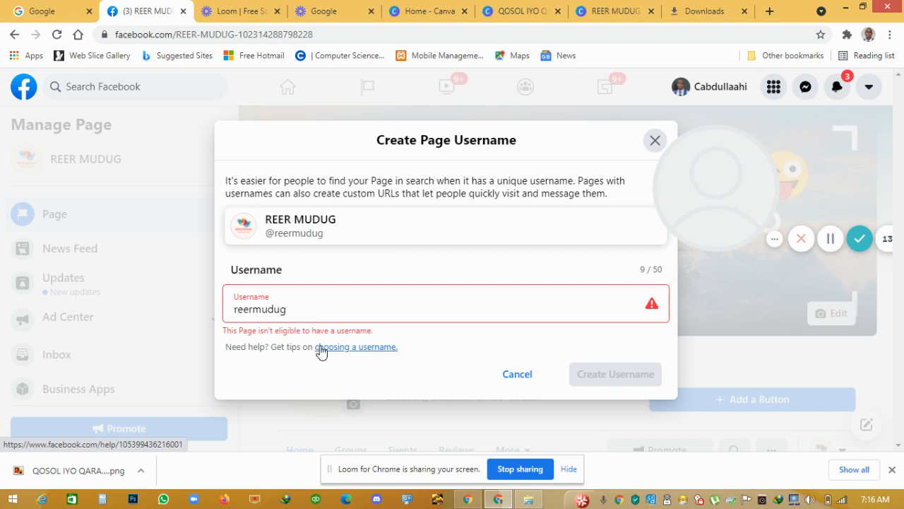
double_click(414, 306)
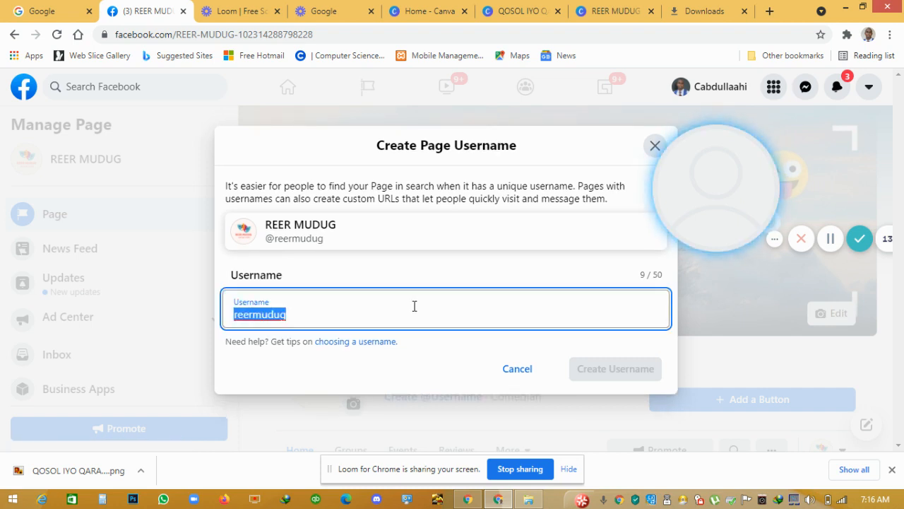
left_click(499, 371)
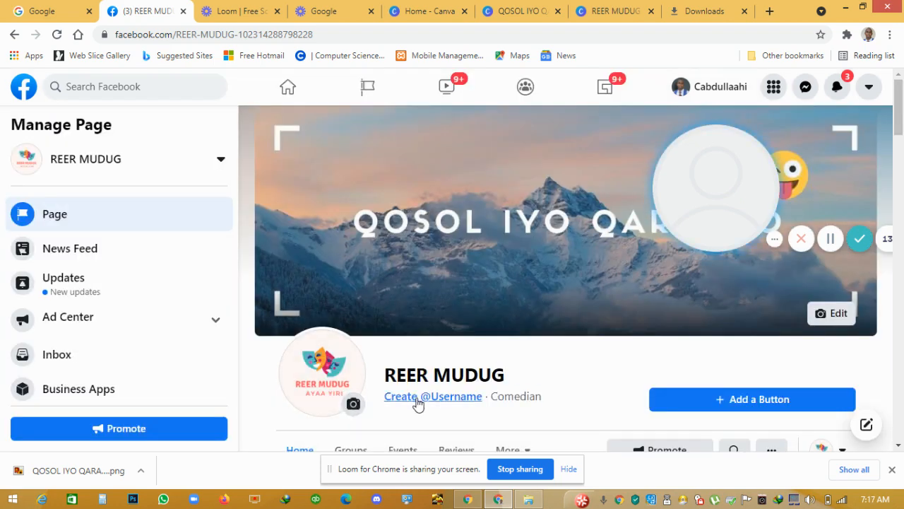
left_click(419, 400)
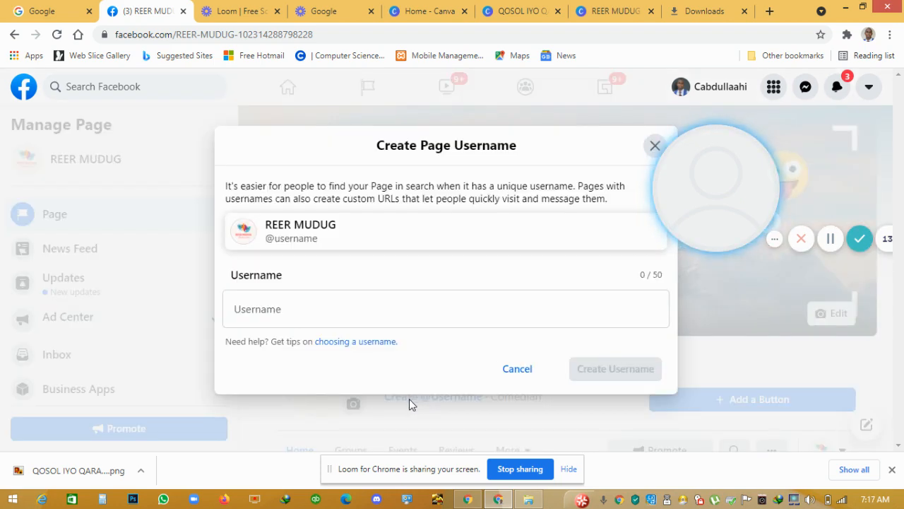
left_click(394, 297)
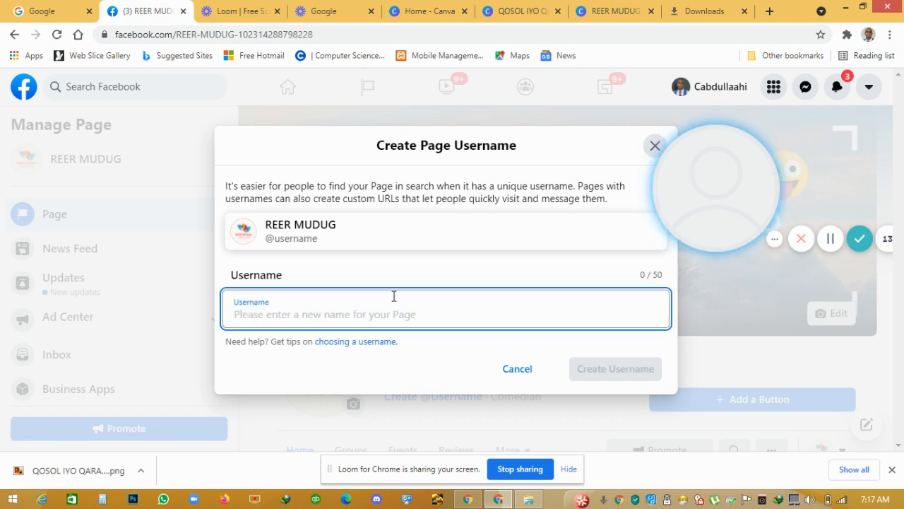
left_click(518, 371)
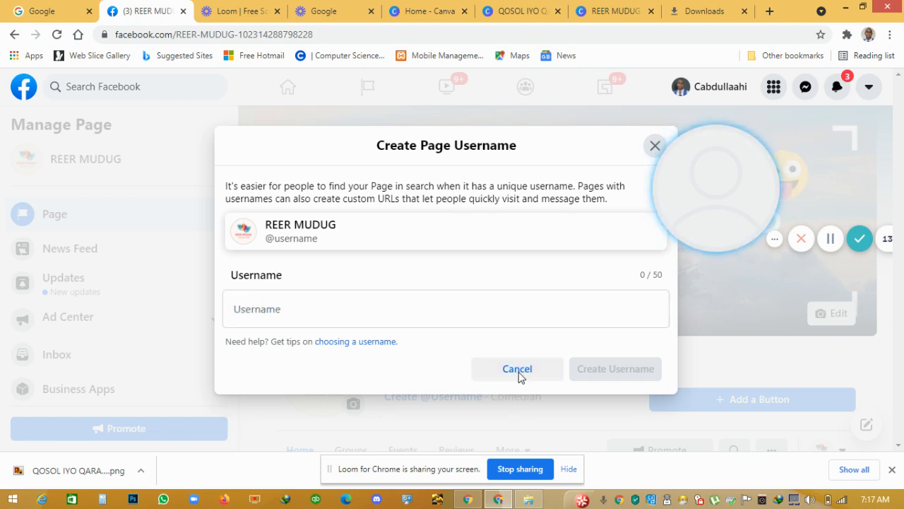
Step: Switch to the browser tab with the Google home page
left_click(74, 6)
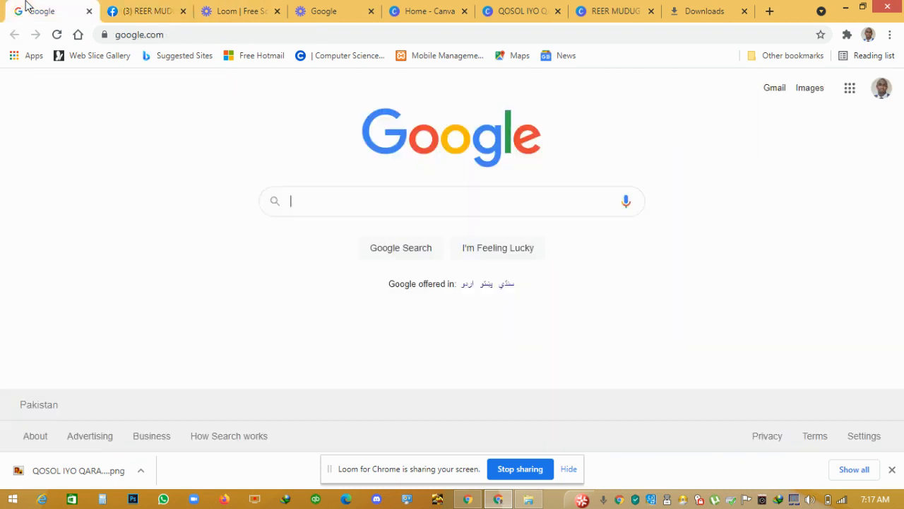